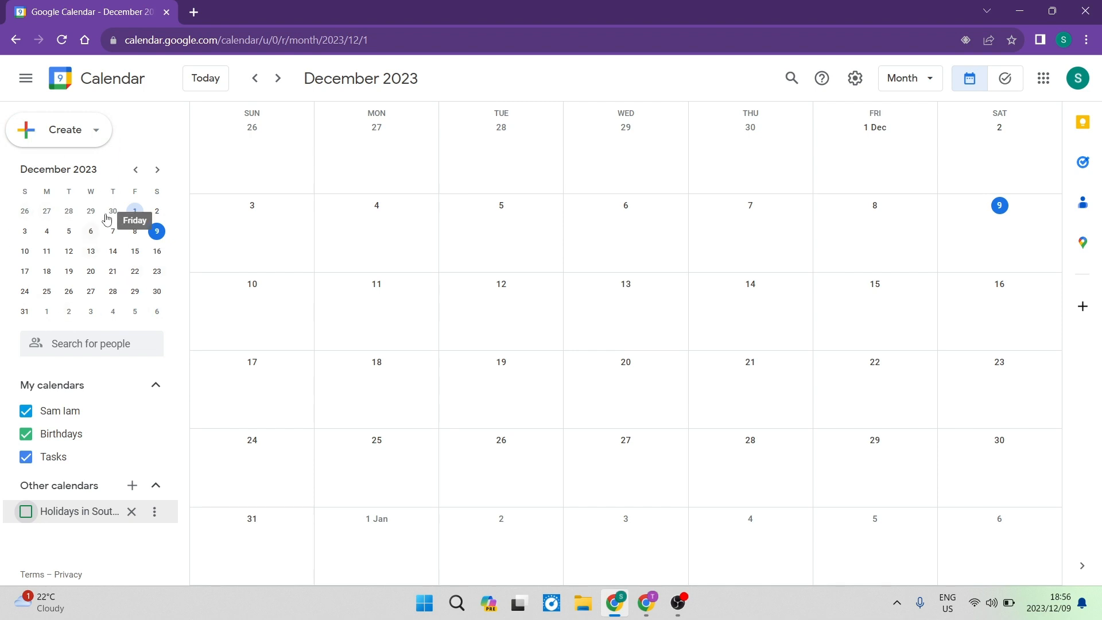
# Step: Browse the mini calendar back through the previous months and forward to January 2024
pyautogui.click(135, 169)
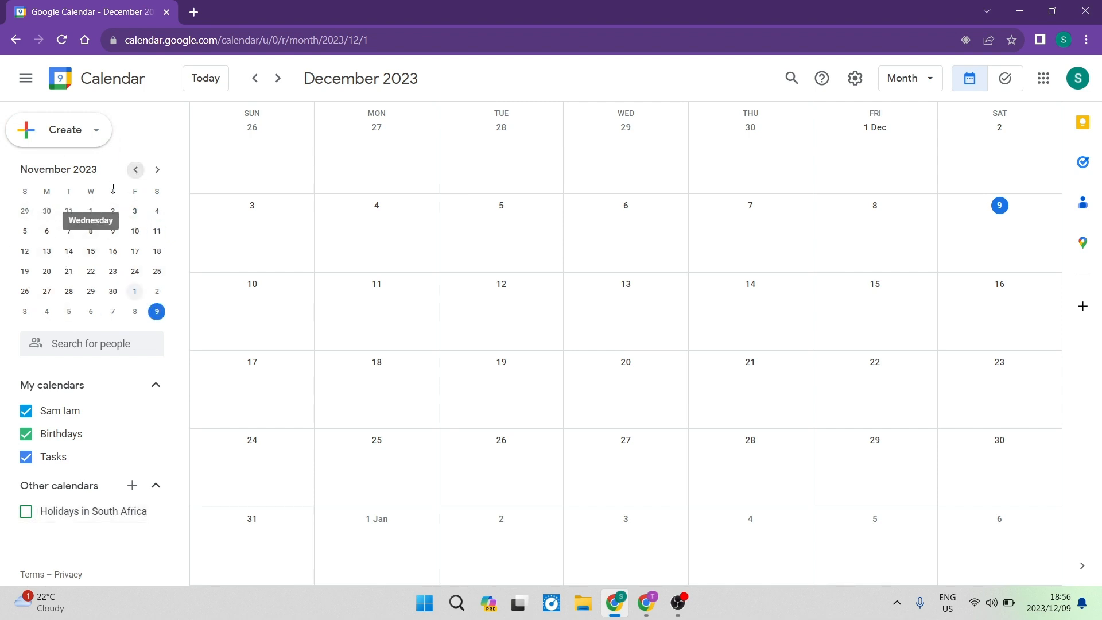
pyautogui.click(135, 170)
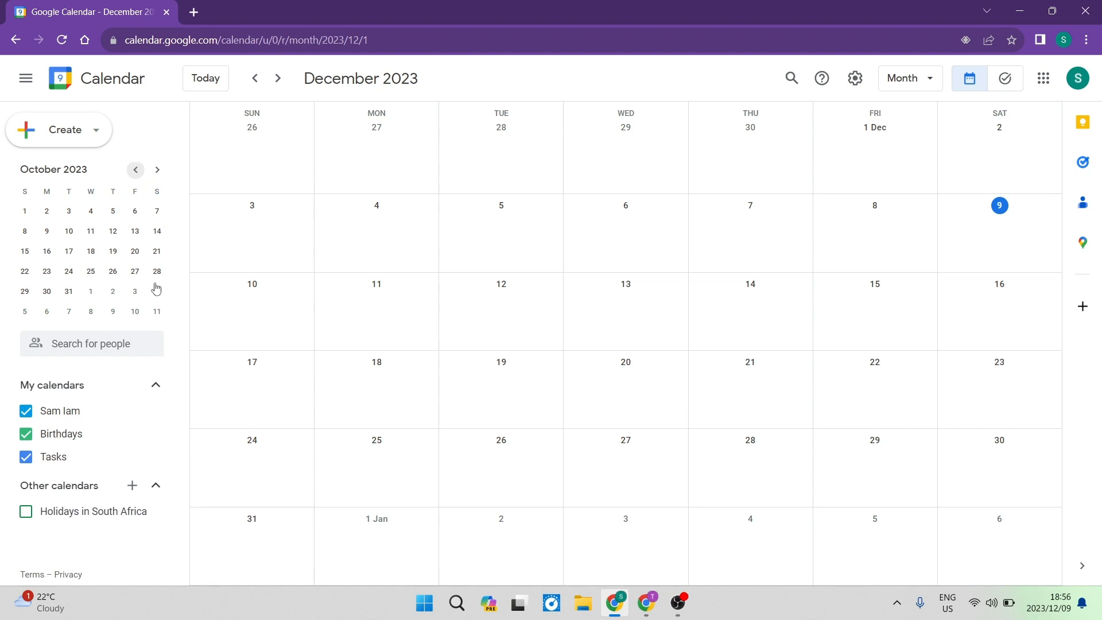
pyautogui.click(135, 170)
pyautogui.tripleClick(135, 171)
pyautogui.click(157, 171)
pyautogui.tripleClick(157, 171)
pyautogui.tripleClick(157, 171)
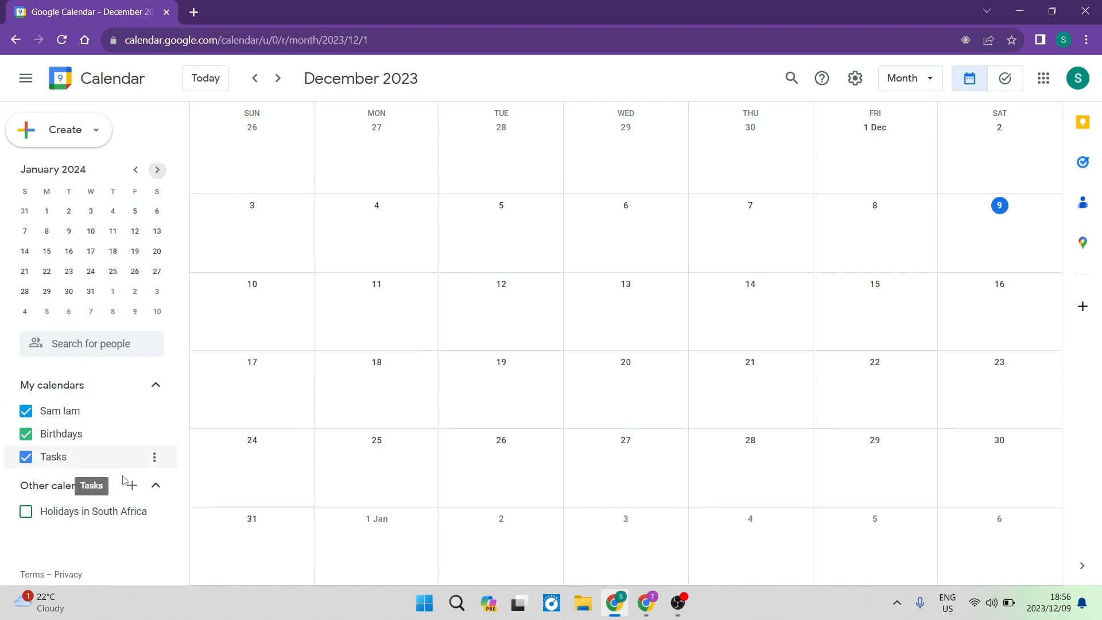
# Step: Collapse the My calendars list and hide the main side menu to widen the month grid
pyautogui.click(154, 385)
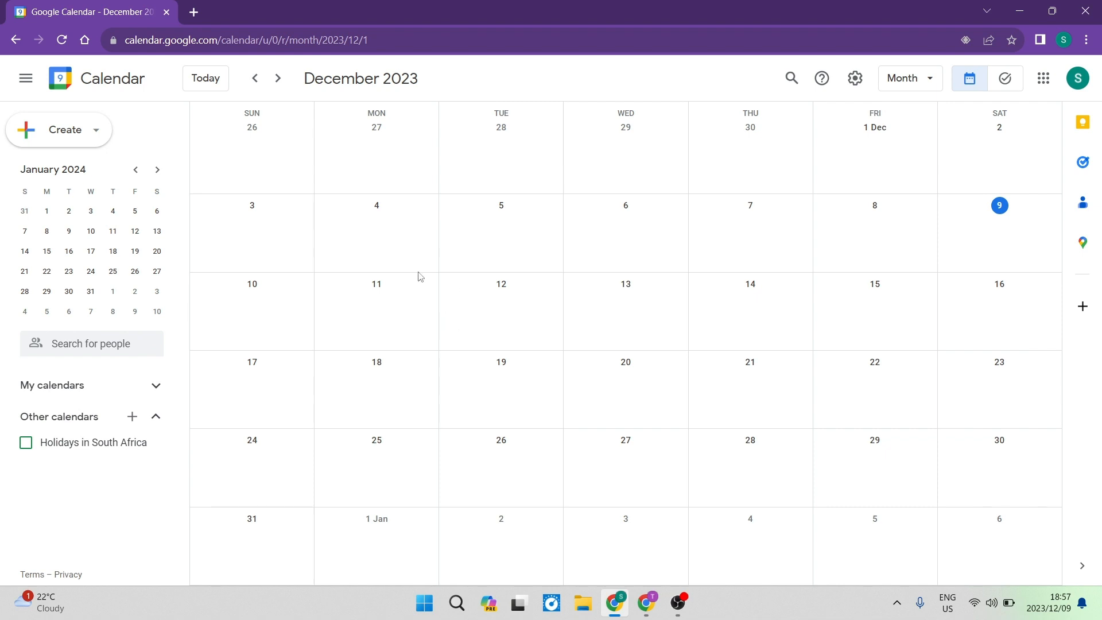
pyautogui.click(24, 80)
pyautogui.click(25, 80)
pyautogui.click(30, 82)
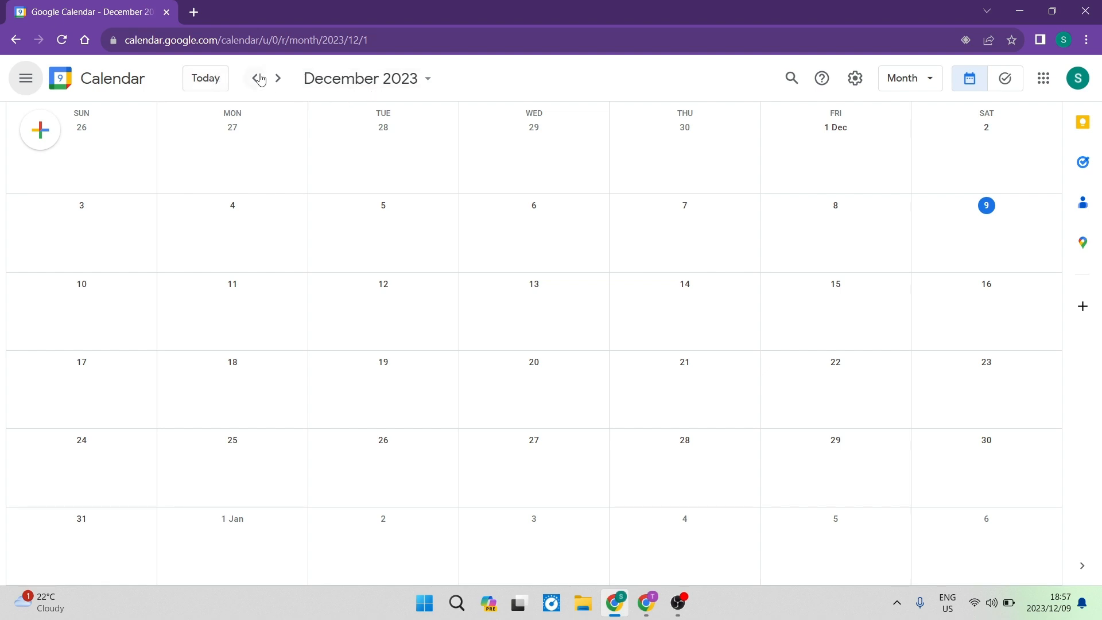
# Step: Select 19 December 2023 in the date picker and browse its months ahead to February 2024
pyautogui.click(341, 79)
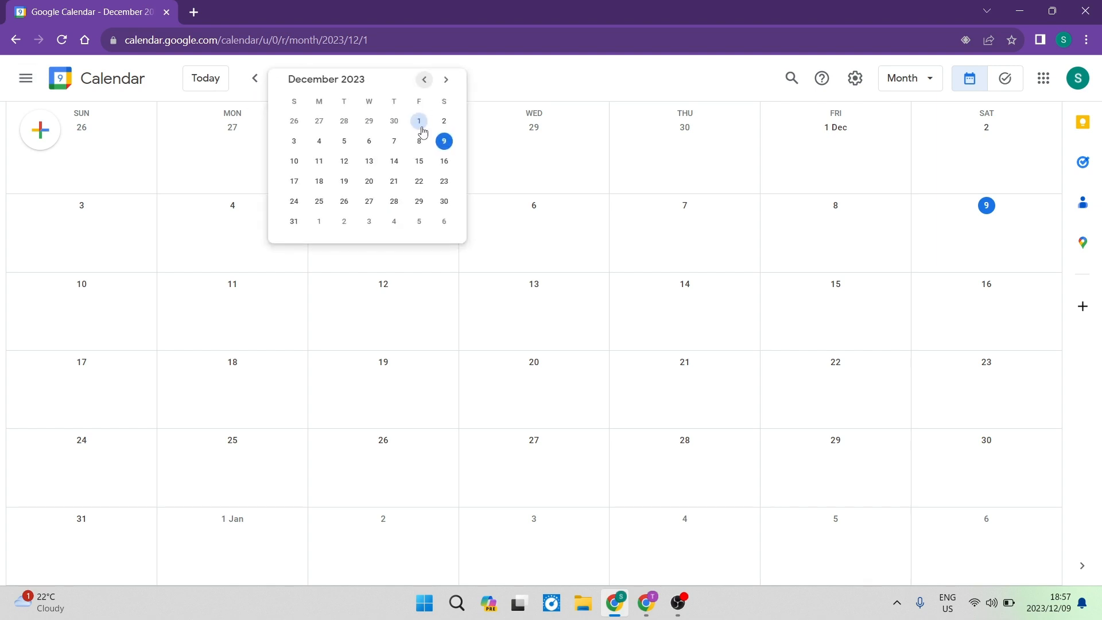
pyautogui.click(346, 181)
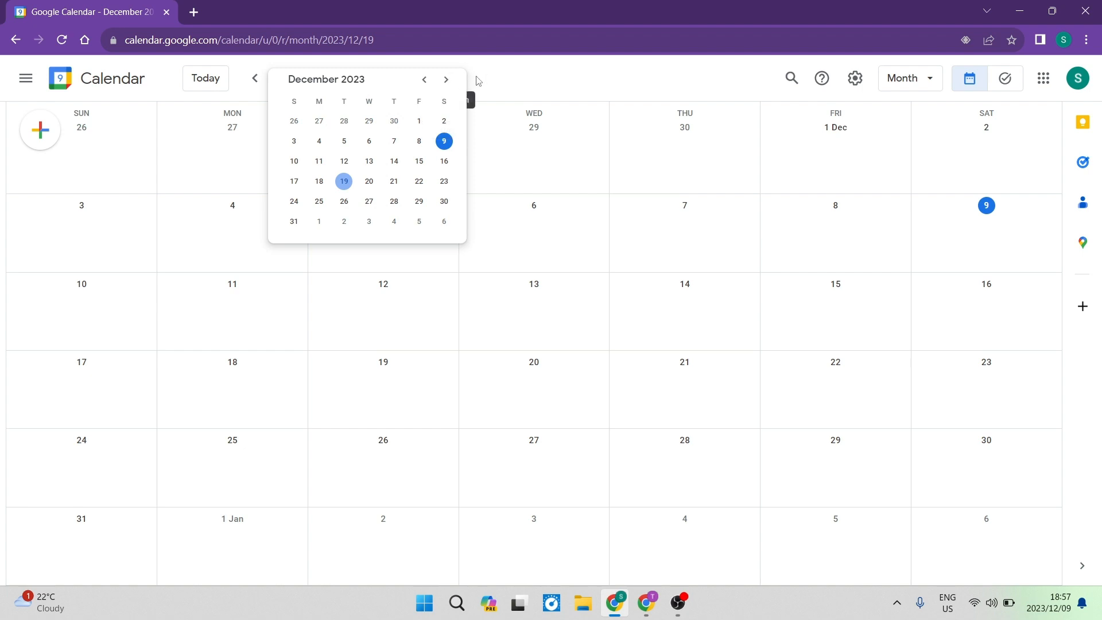
pyautogui.click(435, 79)
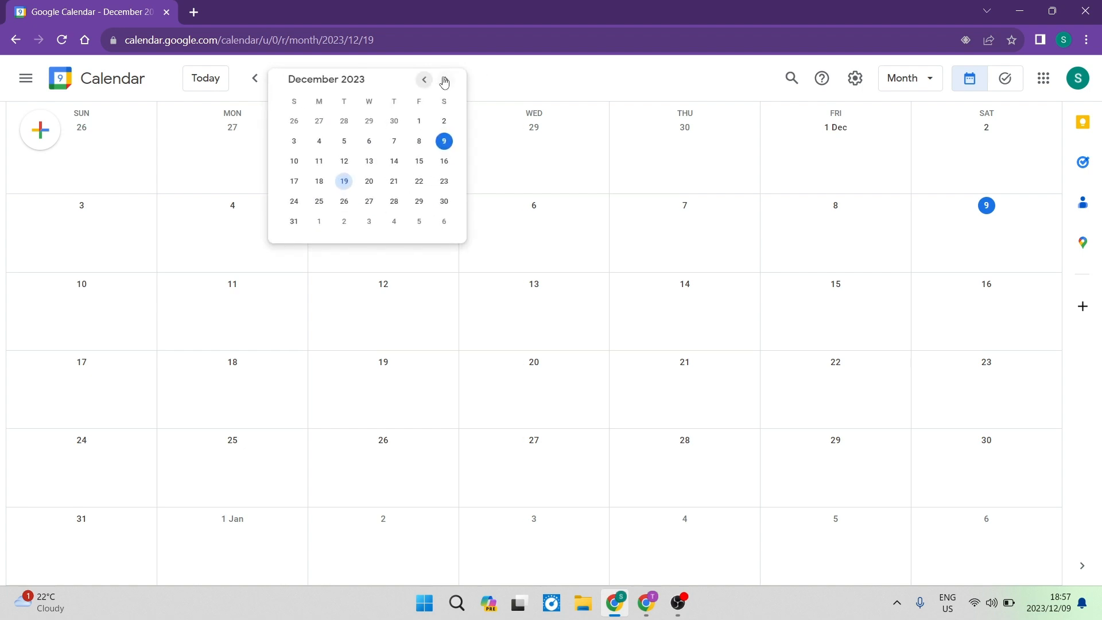
pyautogui.click(446, 80)
pyautogui.click(446, 80)
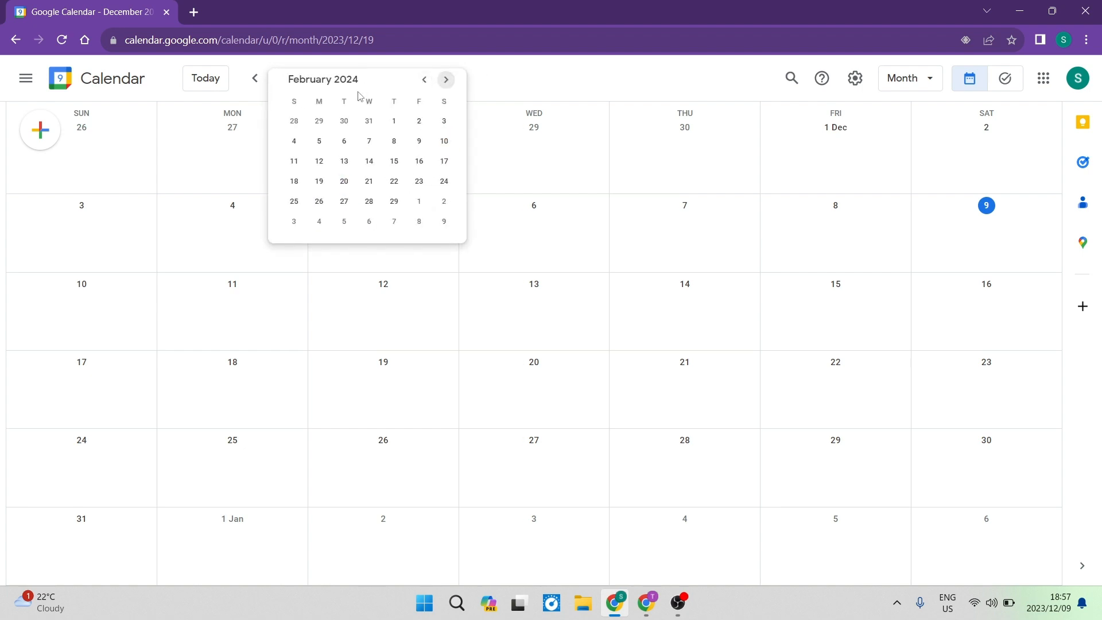
pyautogui.click(514, 94)
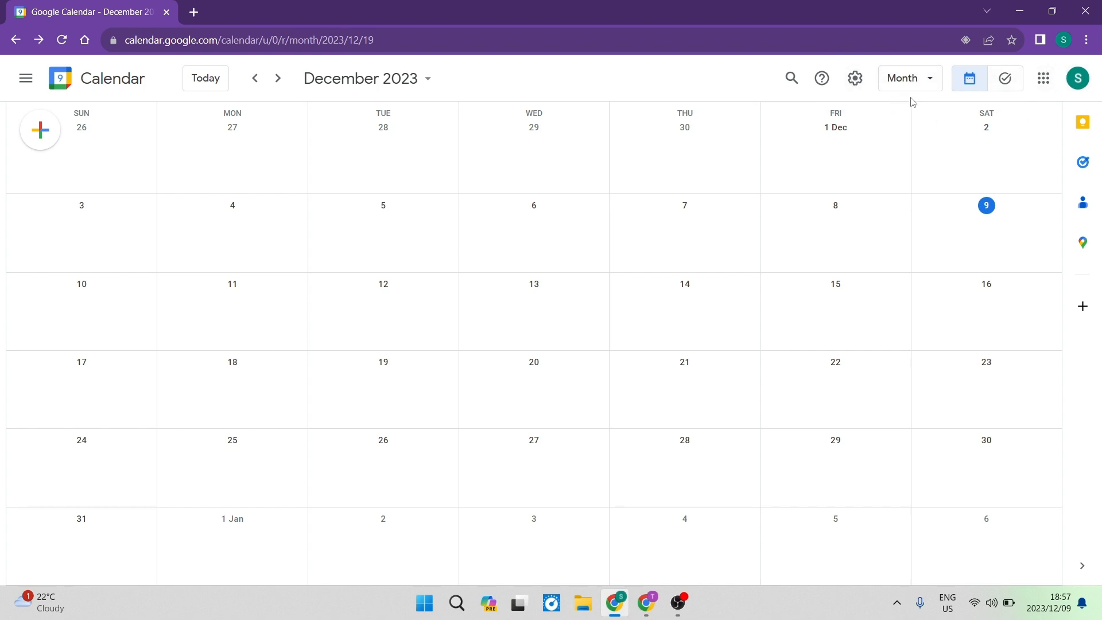
# Step: Review the available calendar views and display options, and open the general calendar settings
pyautogui.click(931, 87)
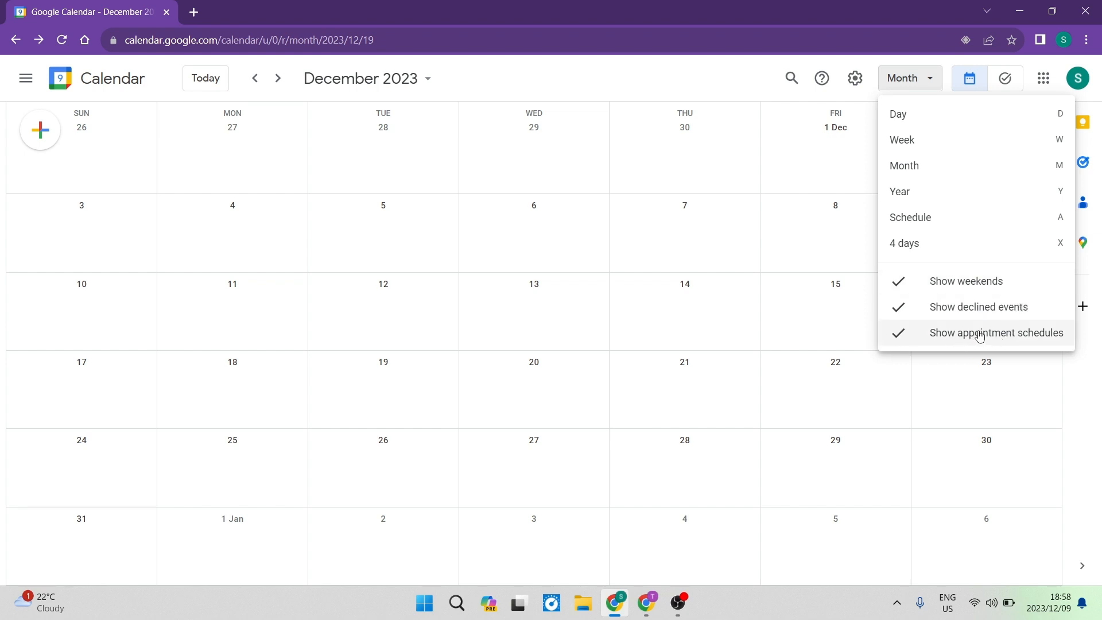
pyautogui.click(929, 82)
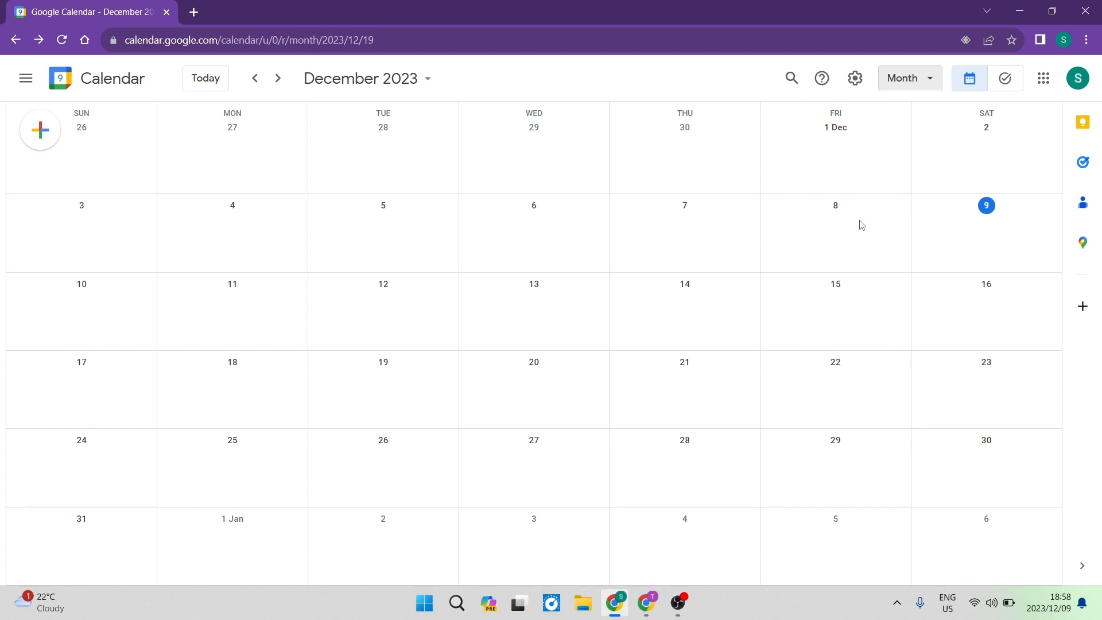
pyautogui.click(854, 80)
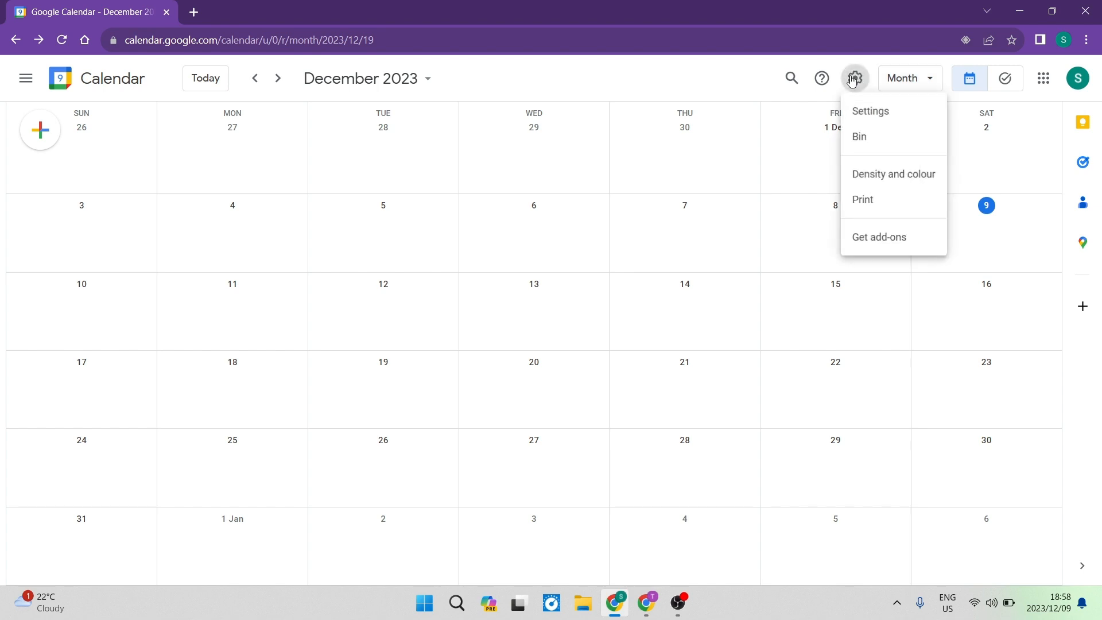
pyautogui.click(882, 112)
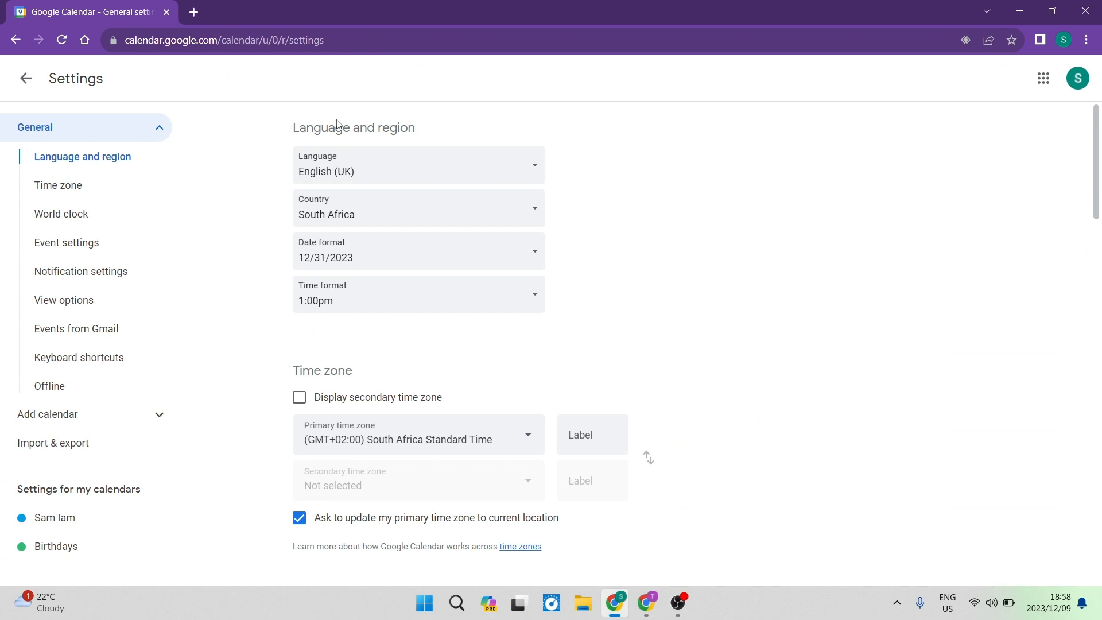
pyautogui.scroll(-2, 61, 210)
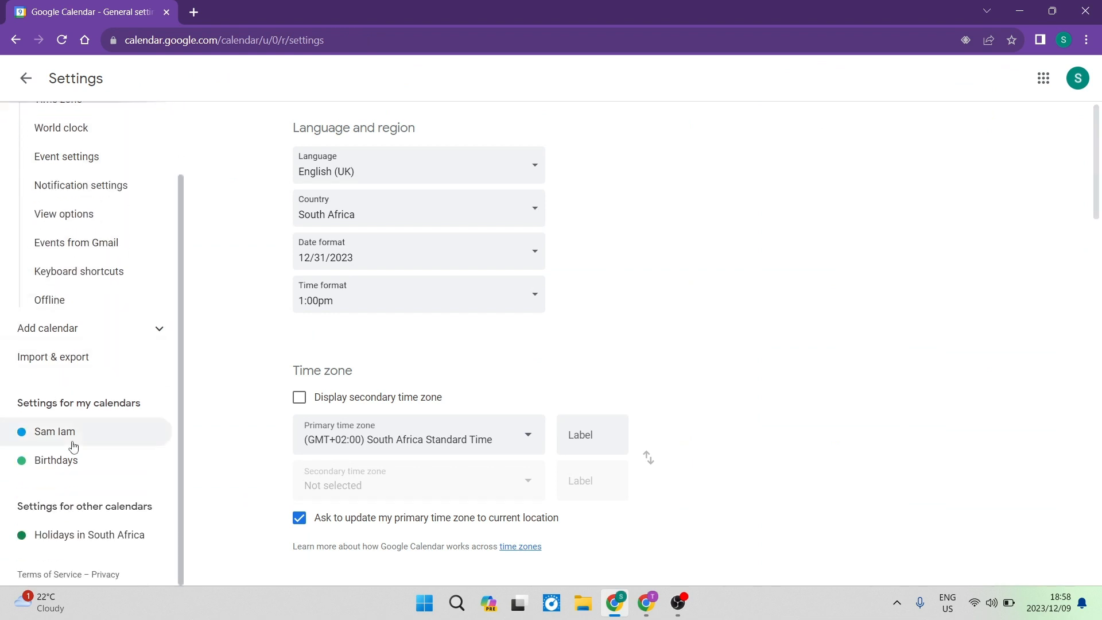
pyautogui.scroll(2, 71, 445)
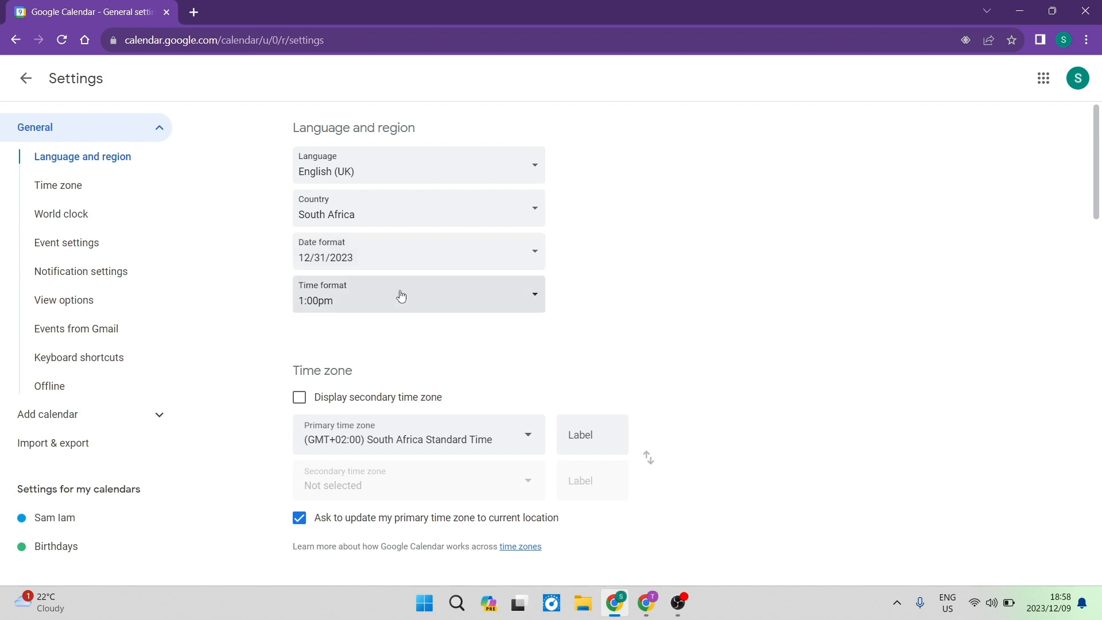
# Step: Switch the prompt for updating the primary time zone off and on, and the world clock display on and off
pyautogui.scroll(-3, 609, 329)
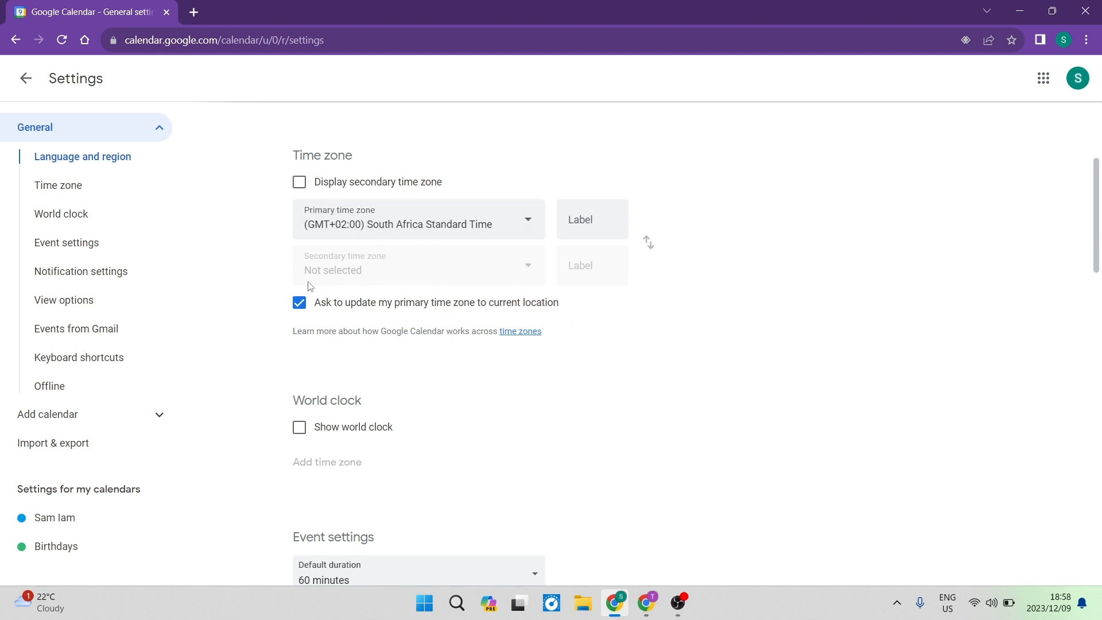
pyautogui.click(300, 305)
pyautogui.click(300, 306)
pyautogui.scroll(-4, 402, 413)
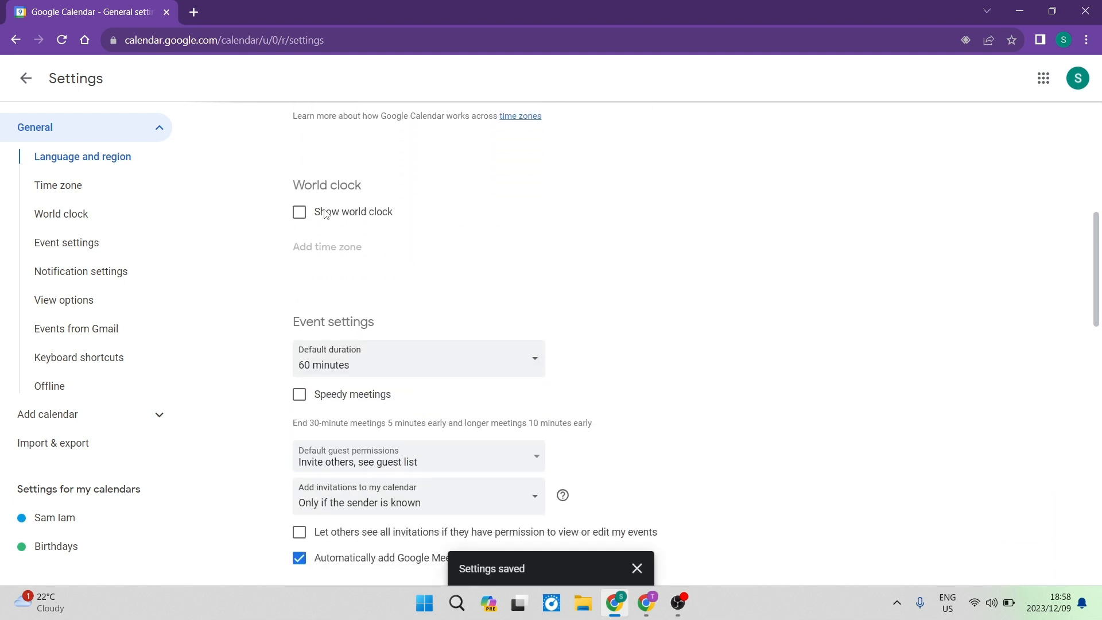
pyautogui.click(300, 217)
pyautogui.click(300, 216)
# Step: Review the default duration choices, keeping 60 minutes, and the default guest permissions in the event settings
pyautogui.scroll(-1, 398, 252)
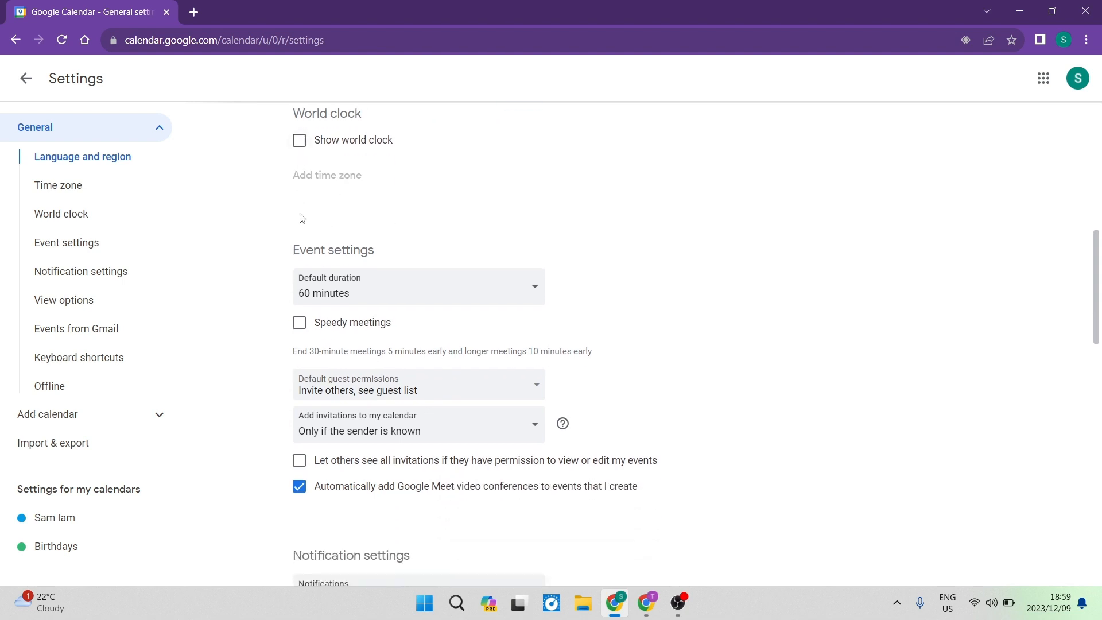
pyautogui.scroll(-2, 439, 242)
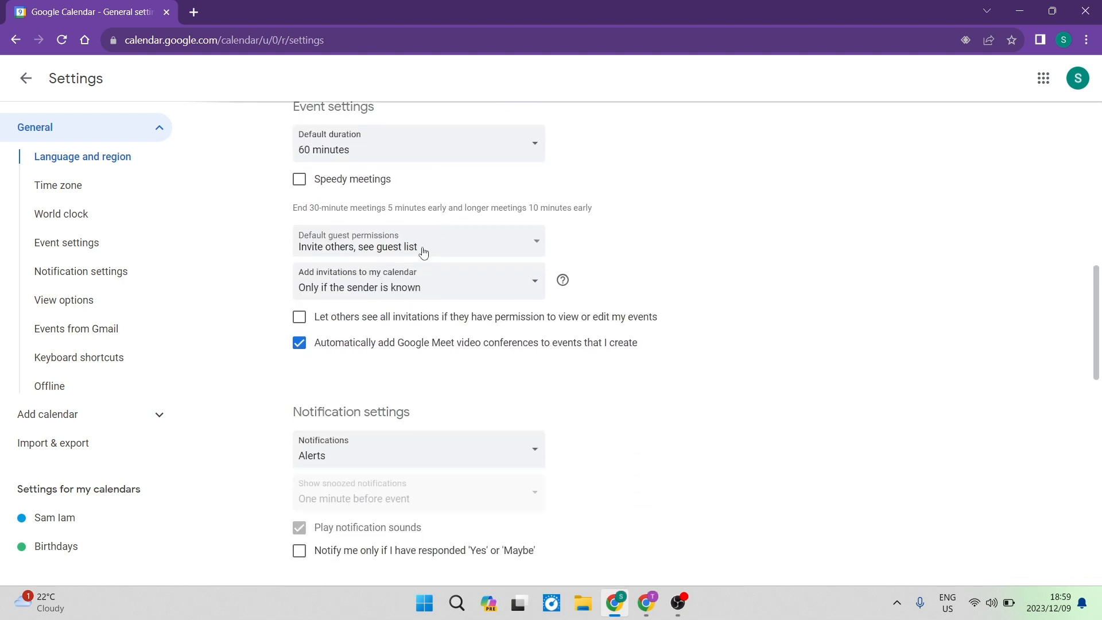
pyautogui.scroll(1, 372, 204)
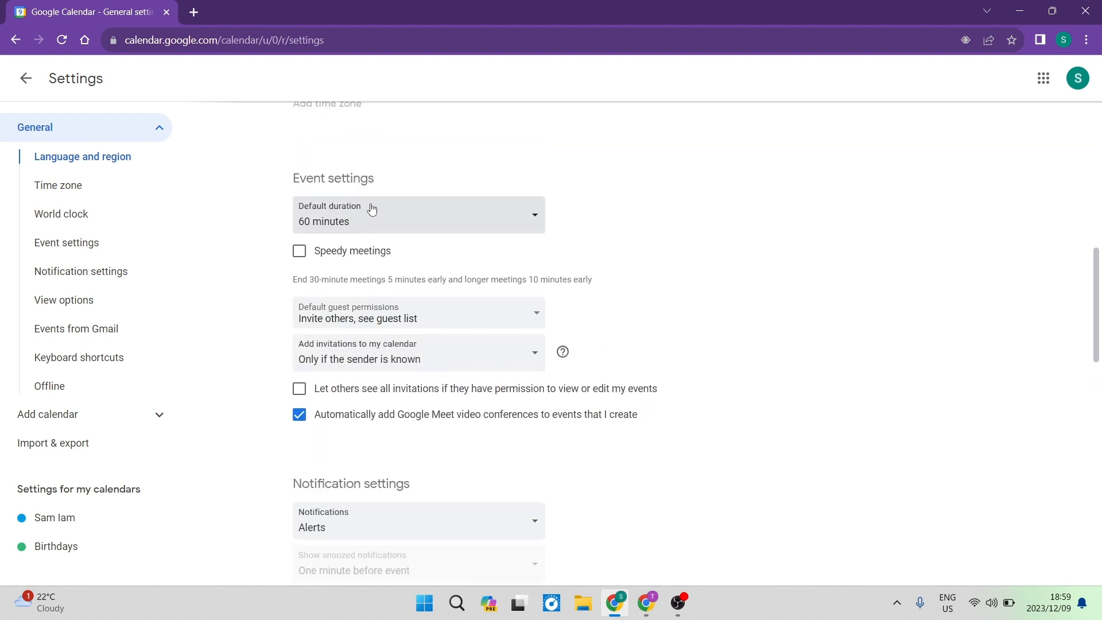
pyautogui.click(404, 212)
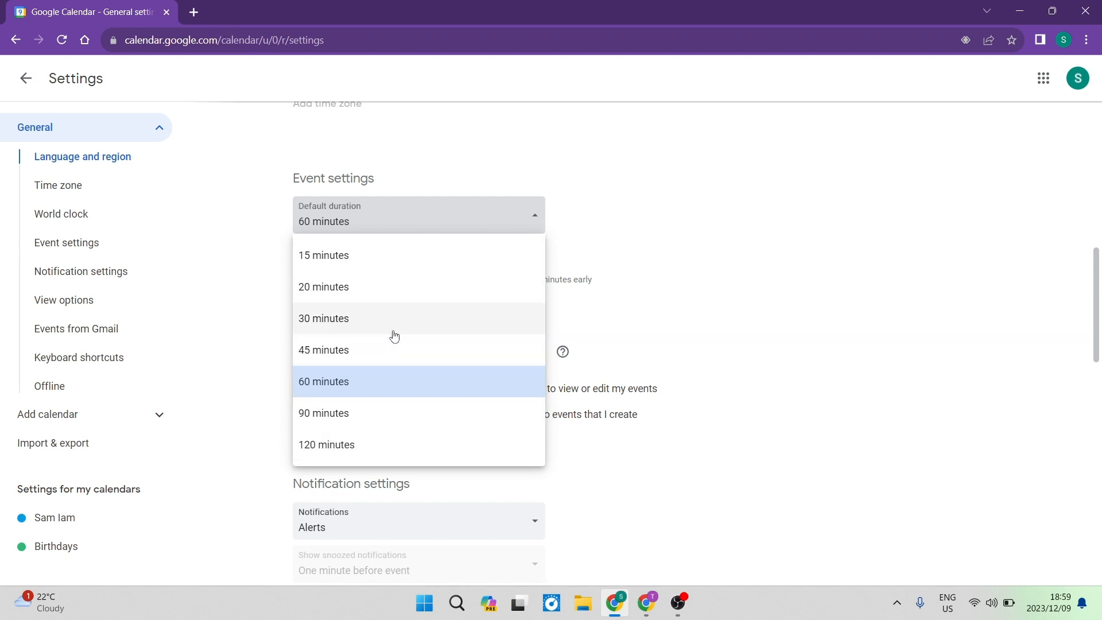
pyautogui.click(396, 380)
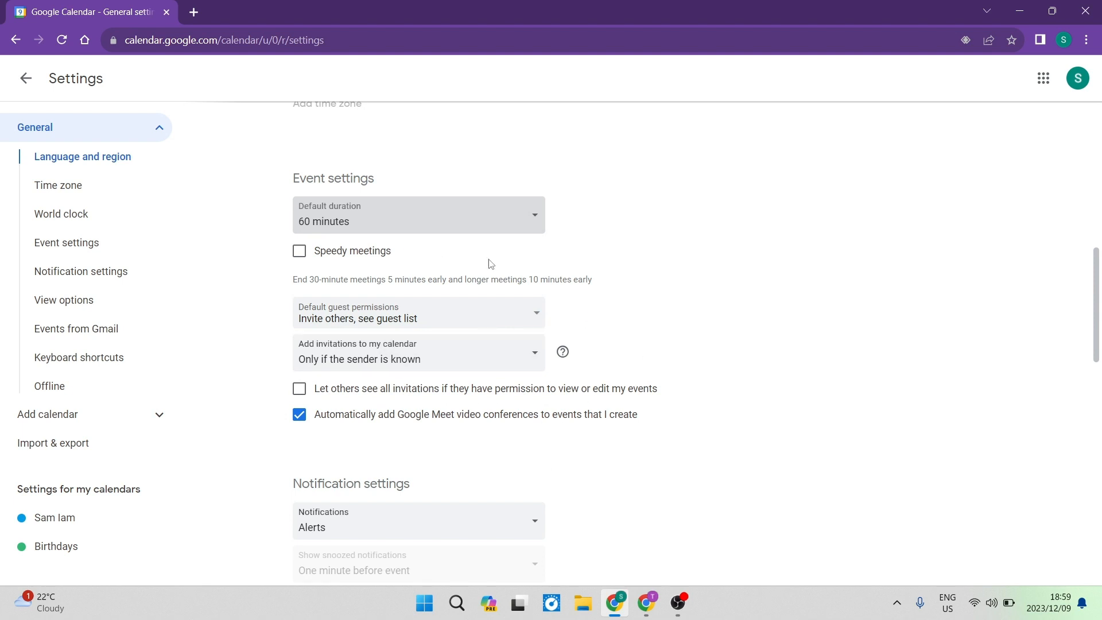
pyautogui.click(540, 317)
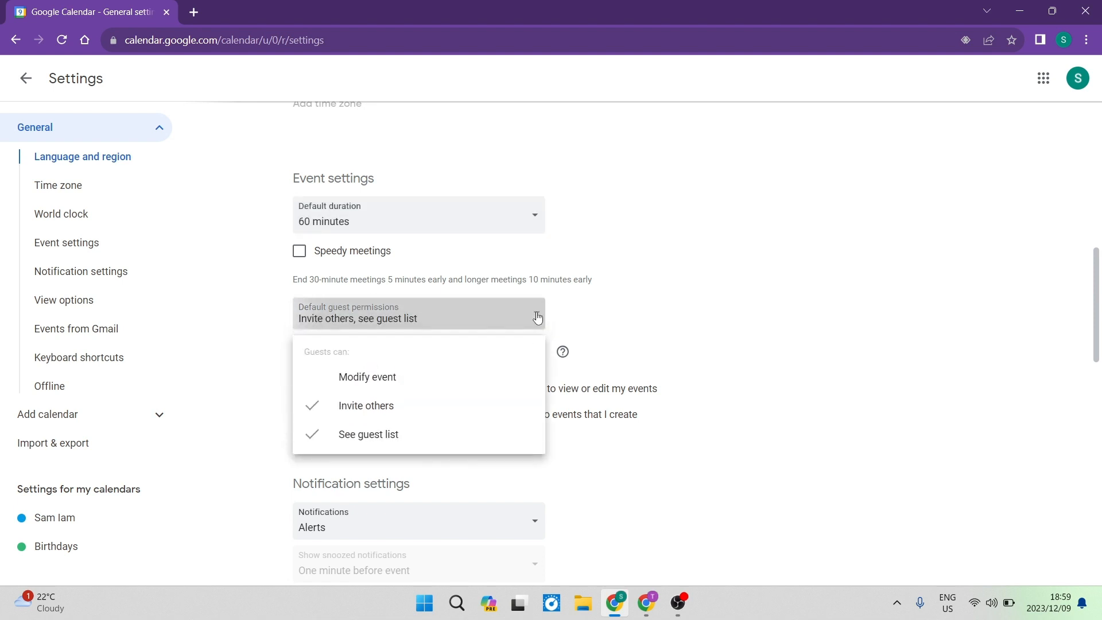
pyautogui.click(689, 313)
pyautogui.scroll(-1, 526, 374)
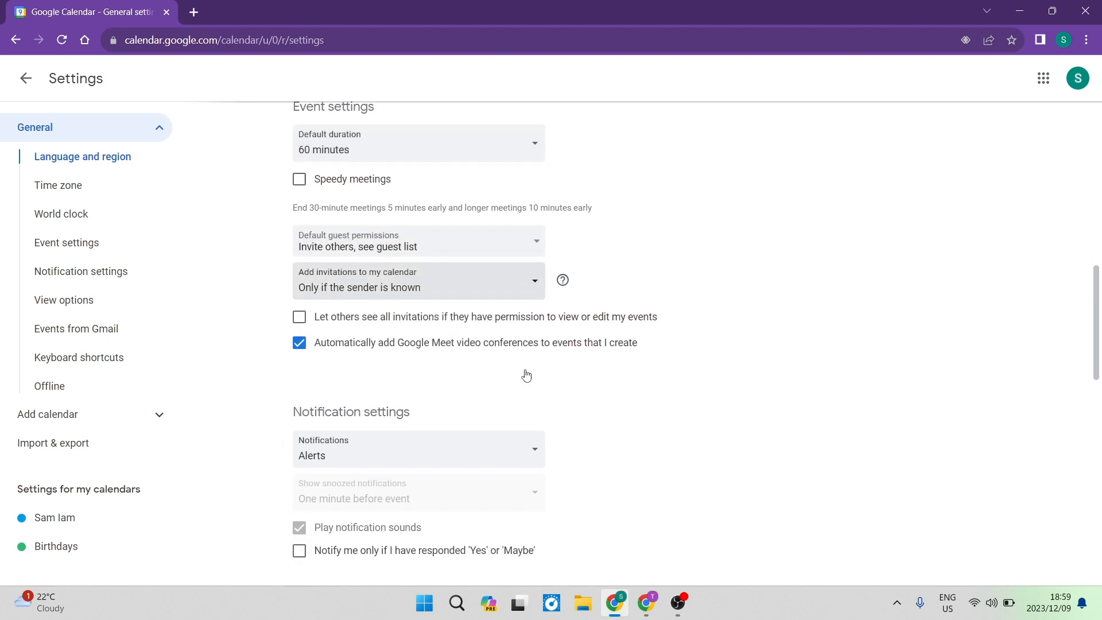
# Step: Check the notification types and switch the option to notify only after a 'Yes' or 'Maybe' response on and off
pyautogui.scroll(-2, 527, 375)
pyautogui.scroll(-1, 526, 375)
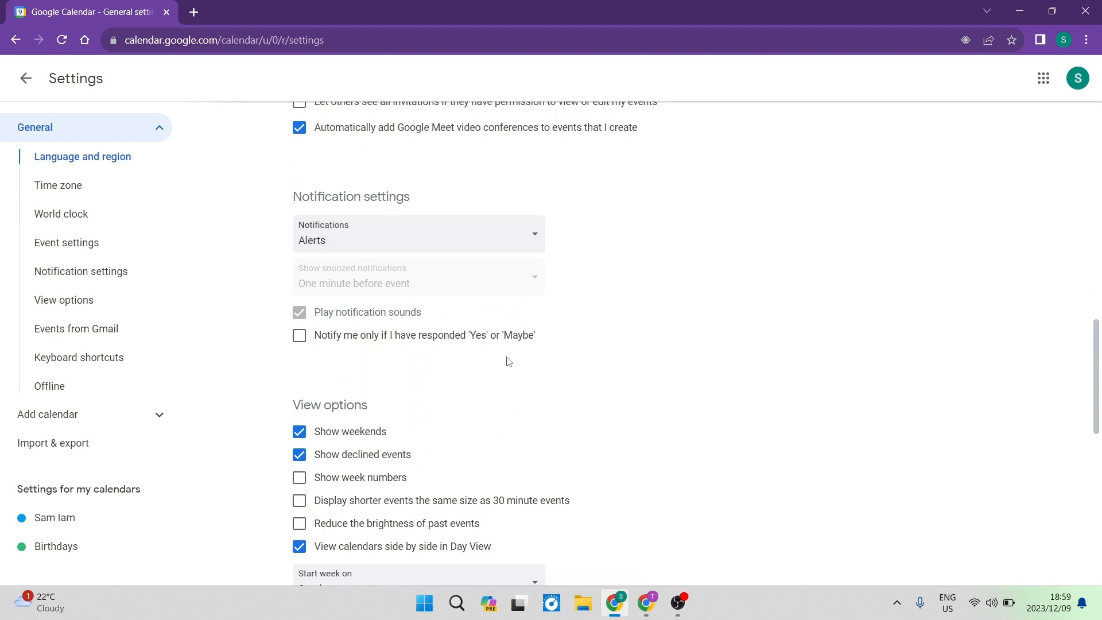
pyautogui.click(533, 234)
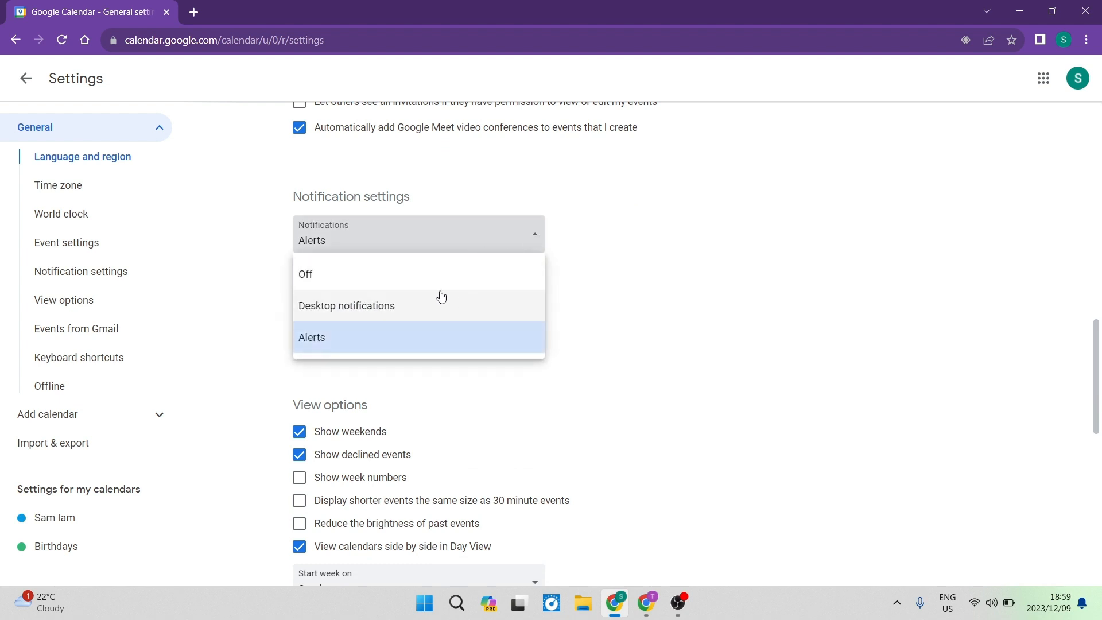
pyautogui.click(639, 315)
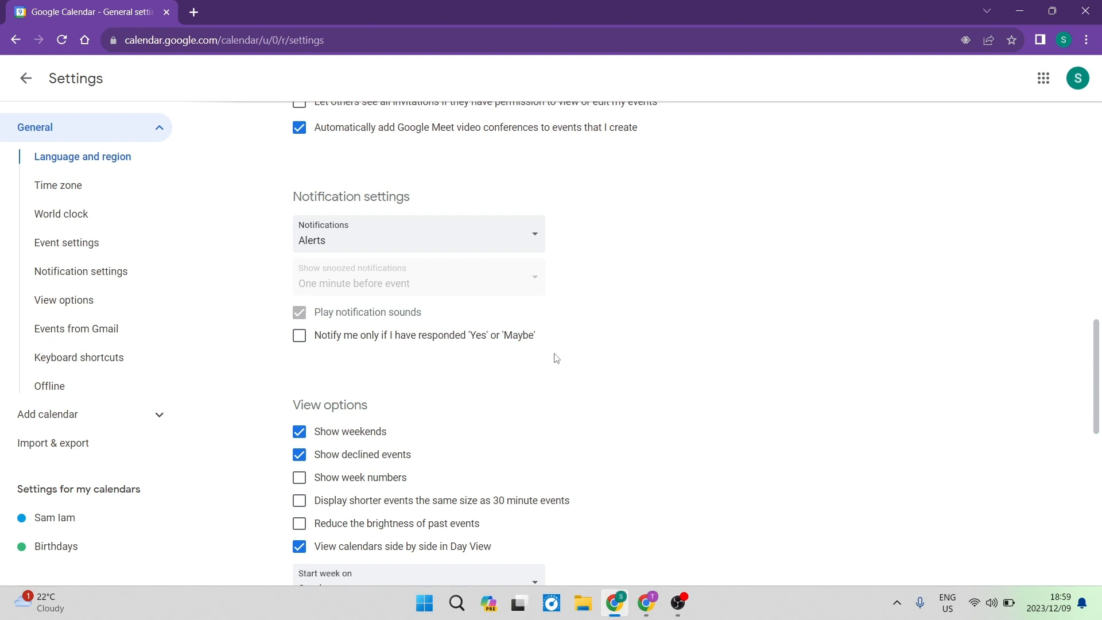
pyautogui.click(298, 338)
pyautogui.click(299, 338)
# Step: Examine the start-of-week, custom view and alternative calendar choices in the view options, and the Gmail event settings
pyautogui.scroll(-3, 416, 371)
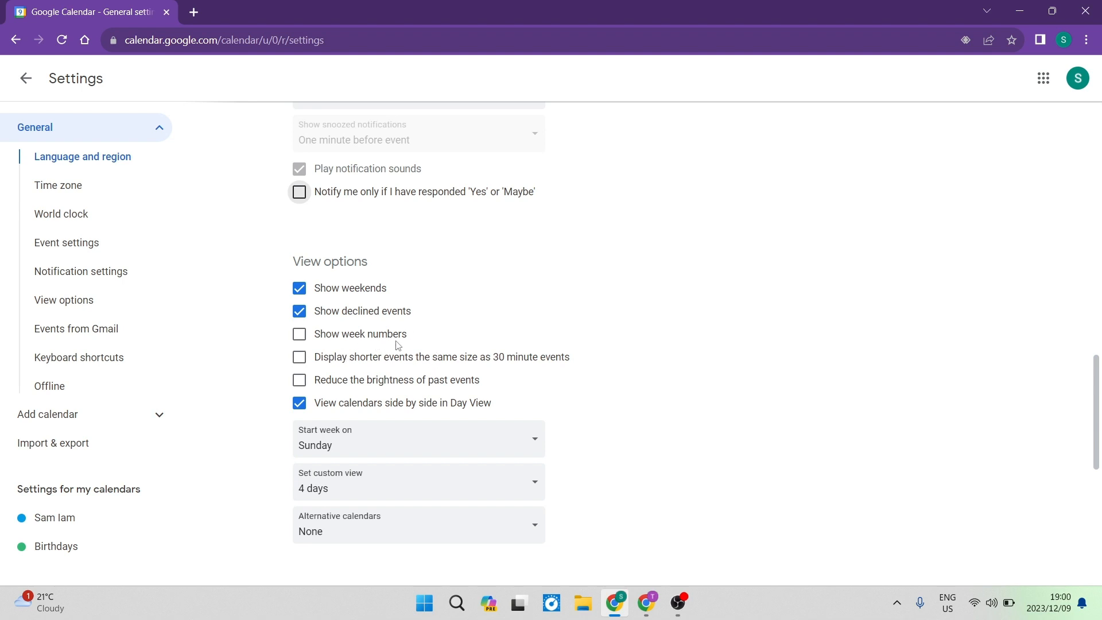
pyautogui.scroll(-1, 487, 422)
pyautogui.scroll(-2, 486, 422)
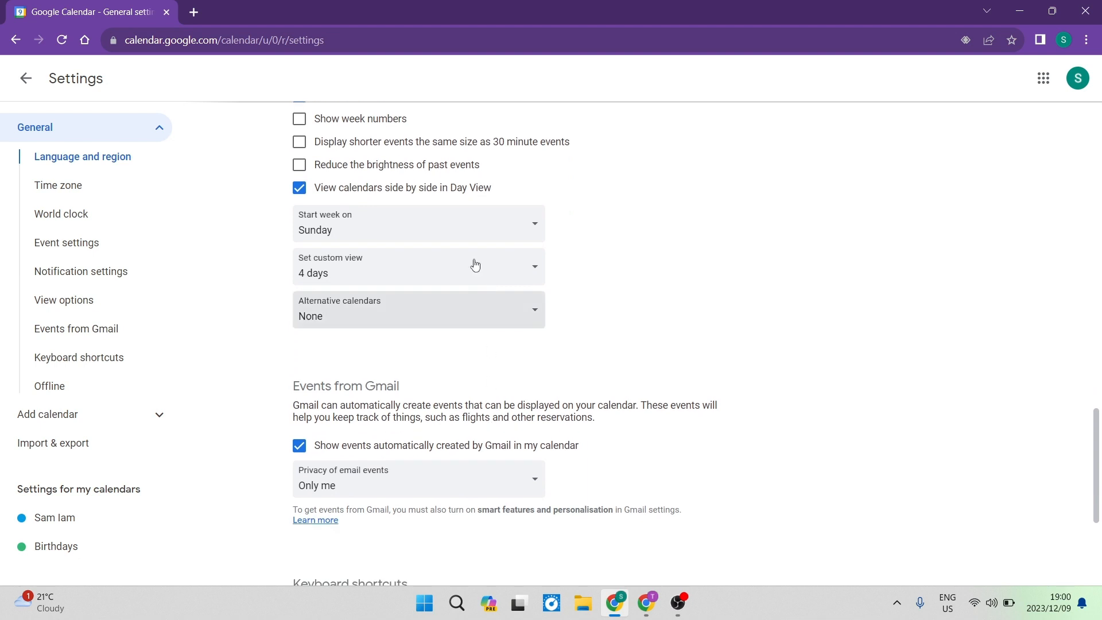
pyautogui.click(520, 223)
pyautogui.click(520, 223)
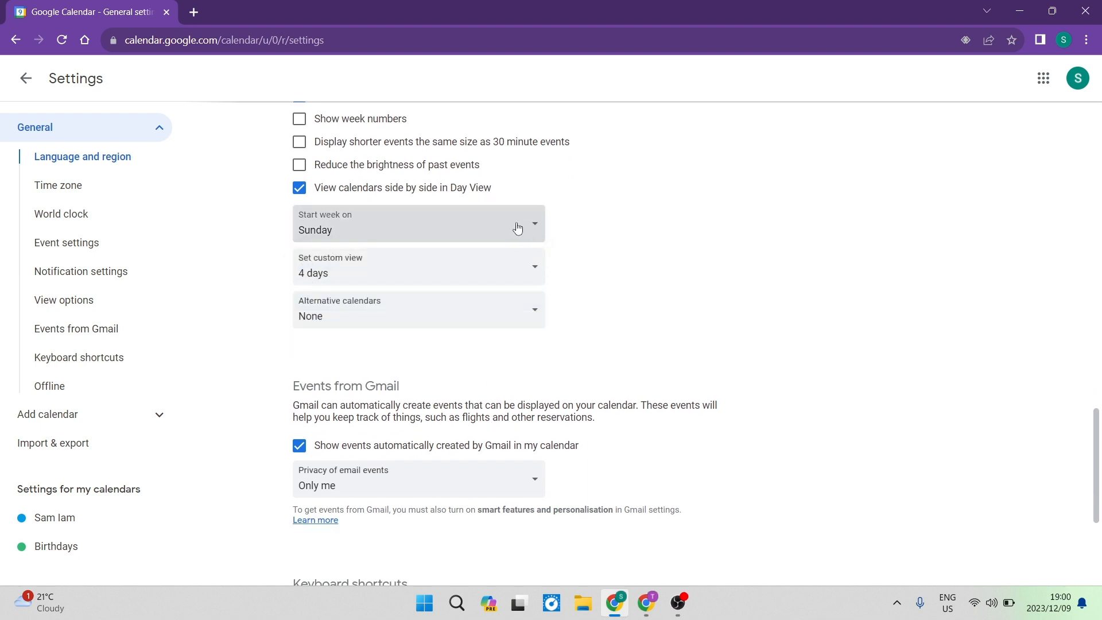
pyautogui.click(515, 262)
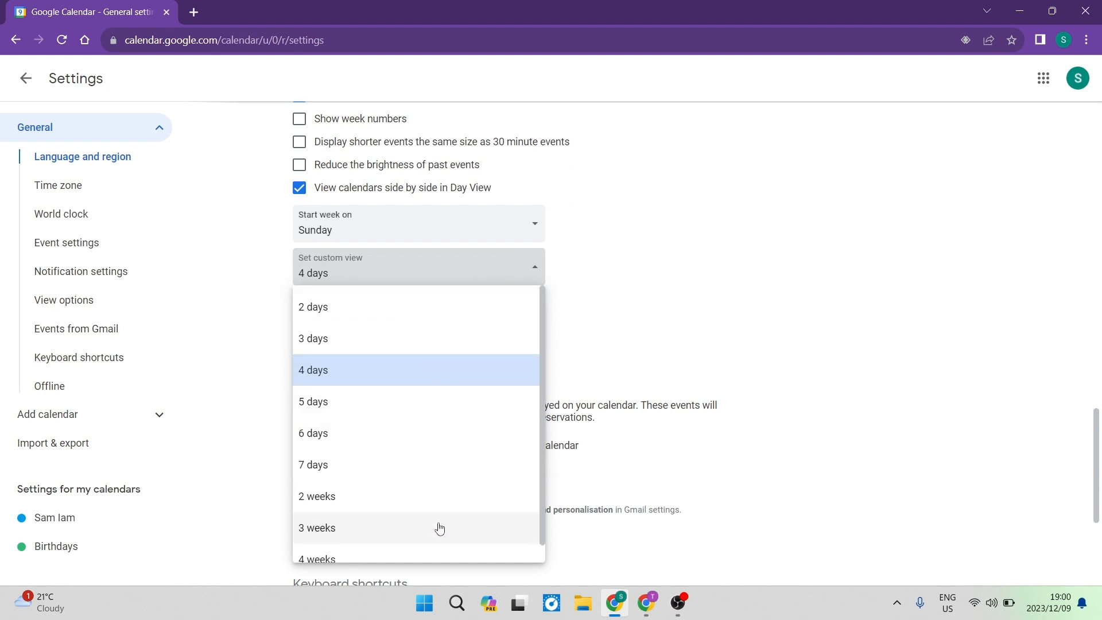
pyautogui.click(442, 273)
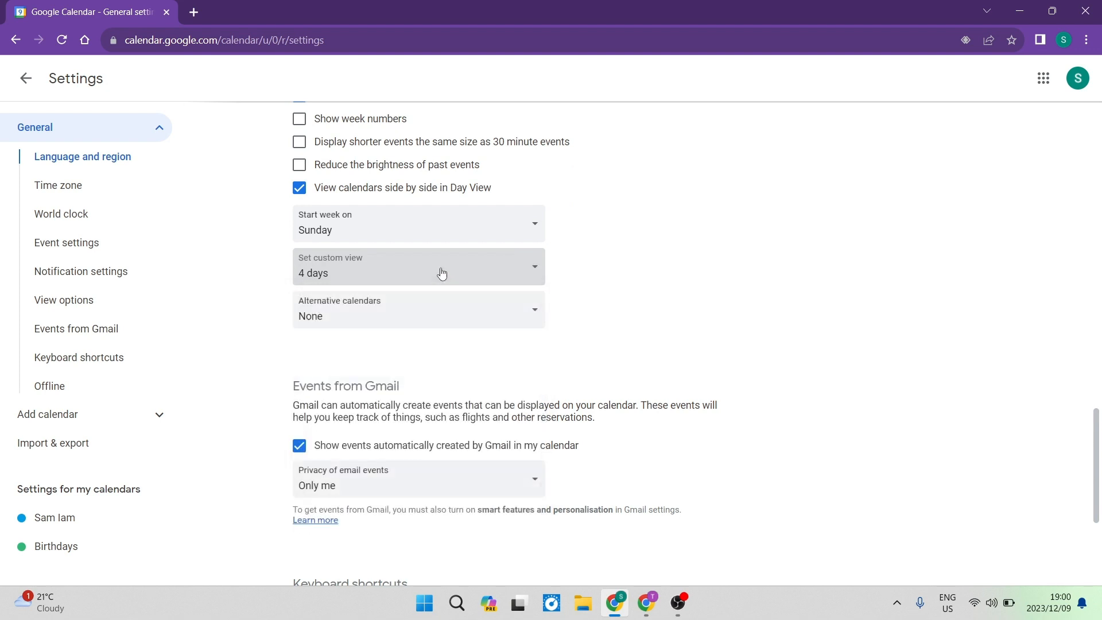
pyautogui.click(421, 316)
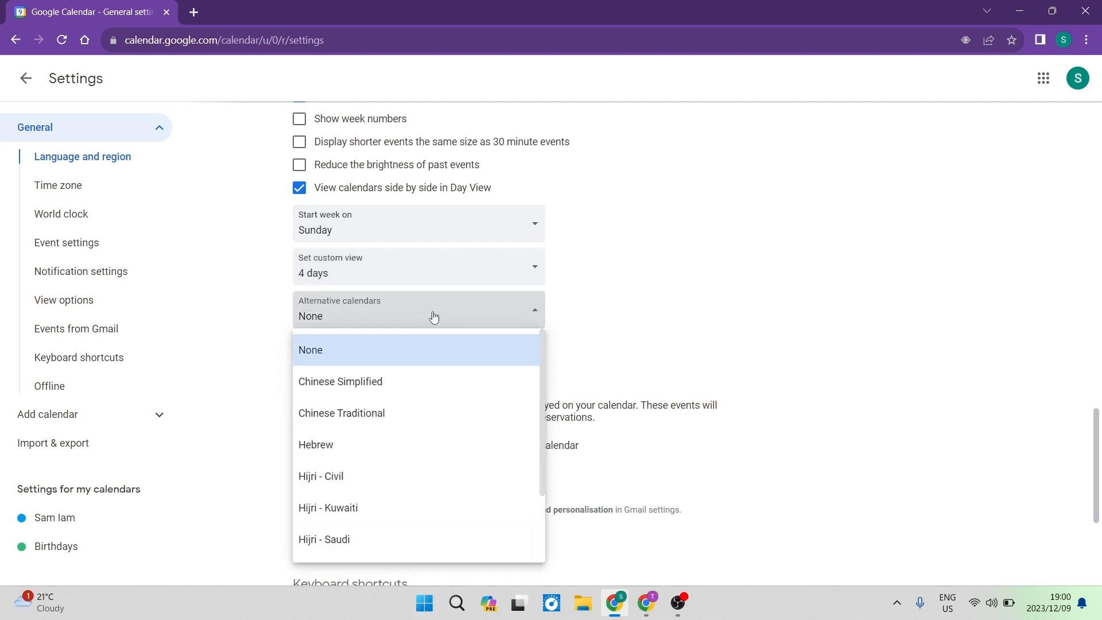
pyautogui.click(433, 315)
pyautogui.scroll(-4, 483, 311)
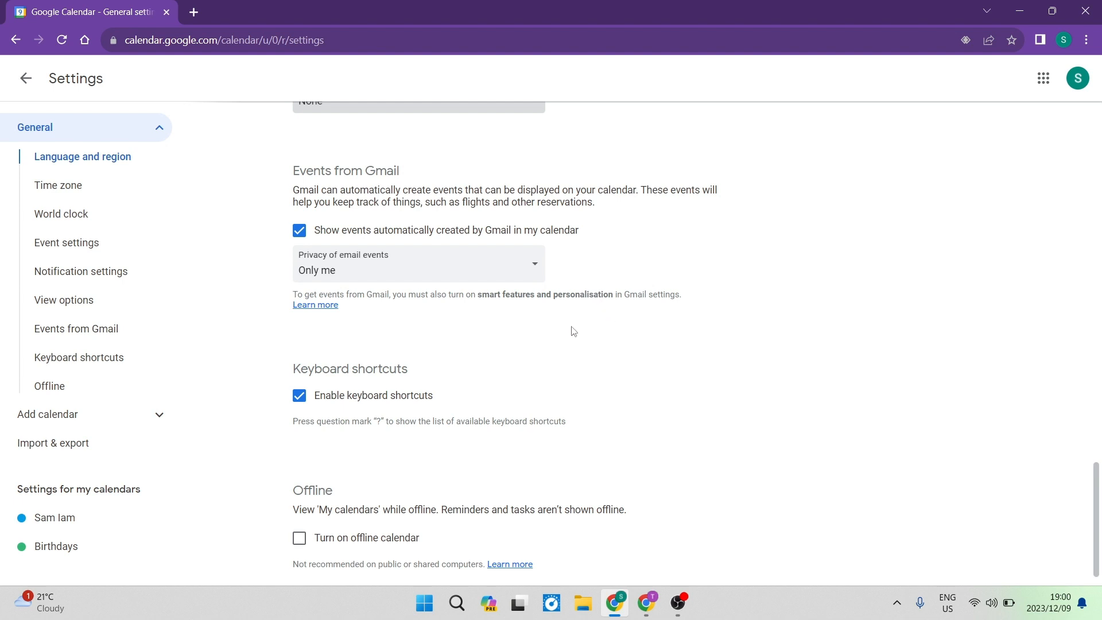
# Step: Review the available settings sections for the primary personal calendar, including its general calendar settings
pyautogui.scroll(-1, 573, 328)
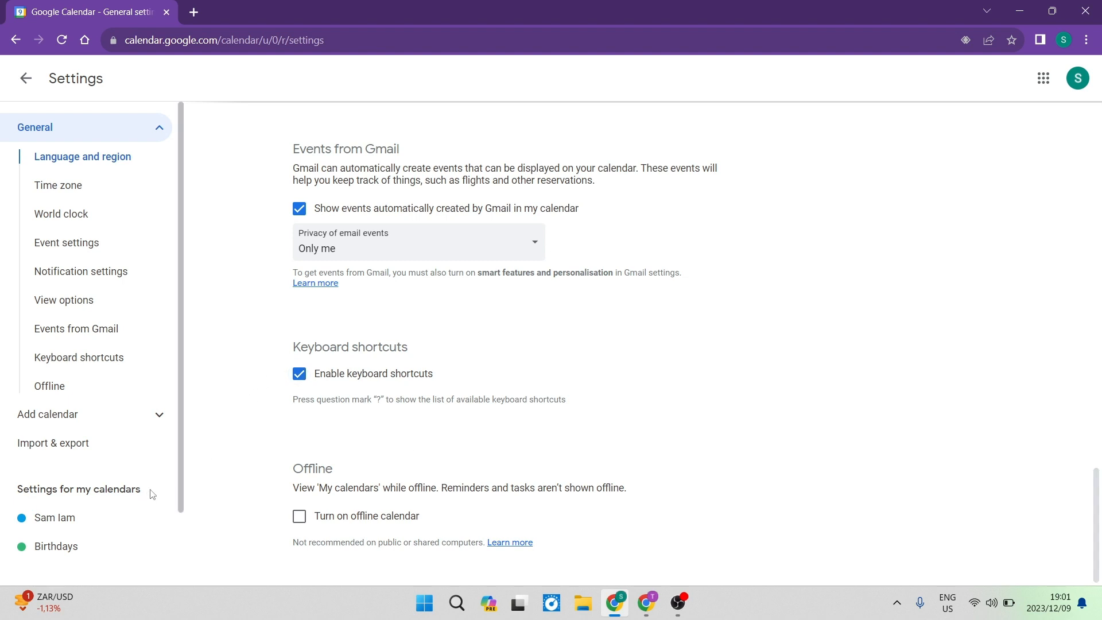
pyautogui.moveTo(148, 494); pyautogui.dragTo(3, 501)
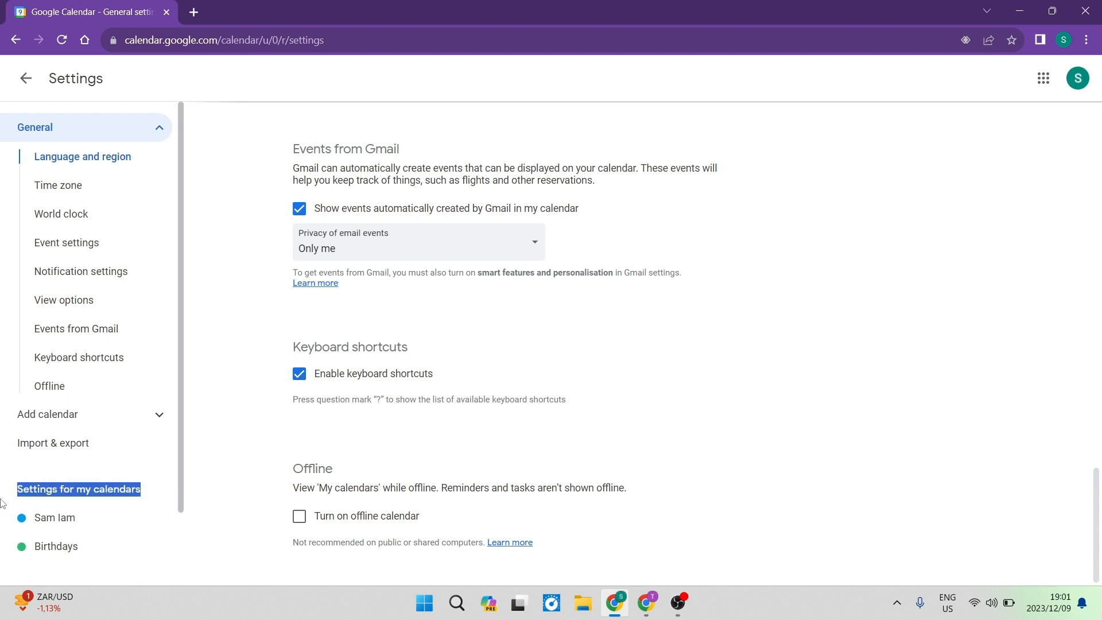
pyautogui.click(67, 519)
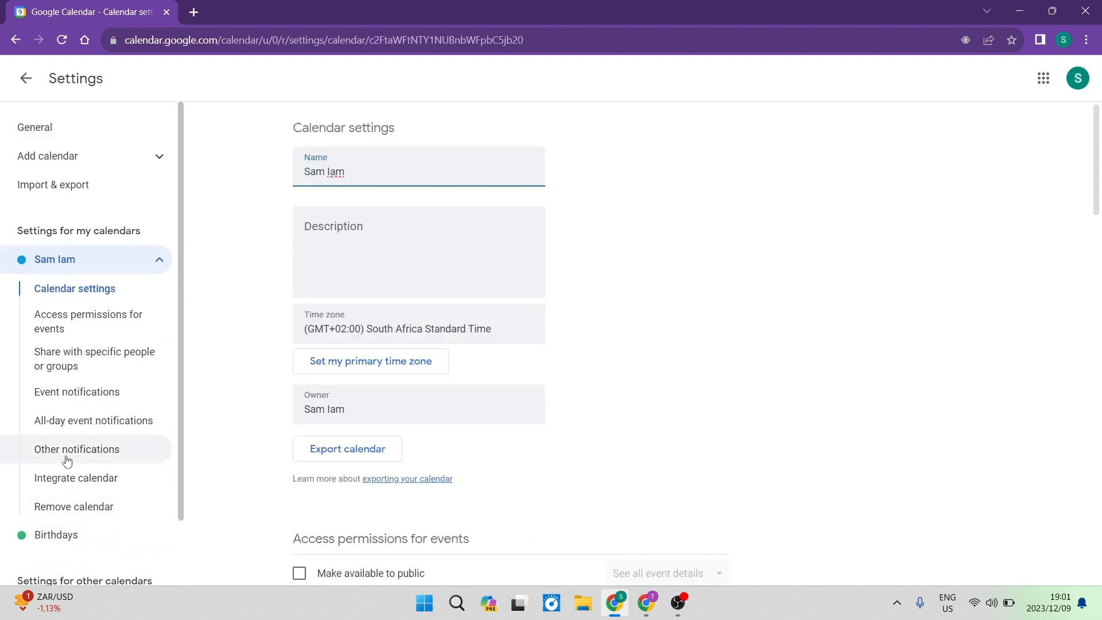
pyautogui.scroll(-1, 49, 443)
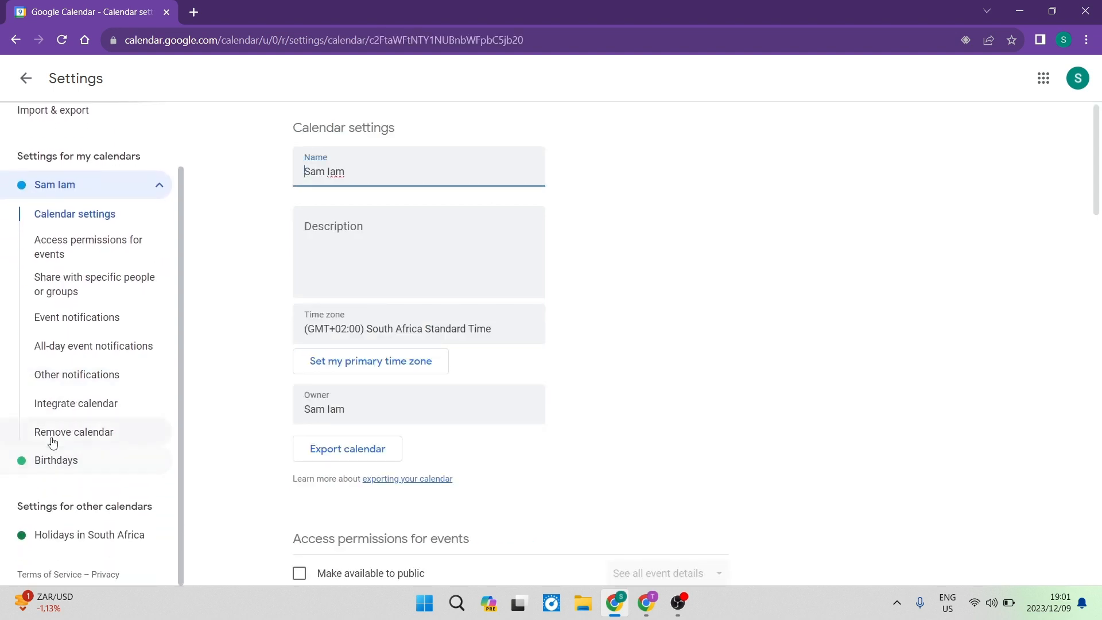
pyautogui.click(74, 215)
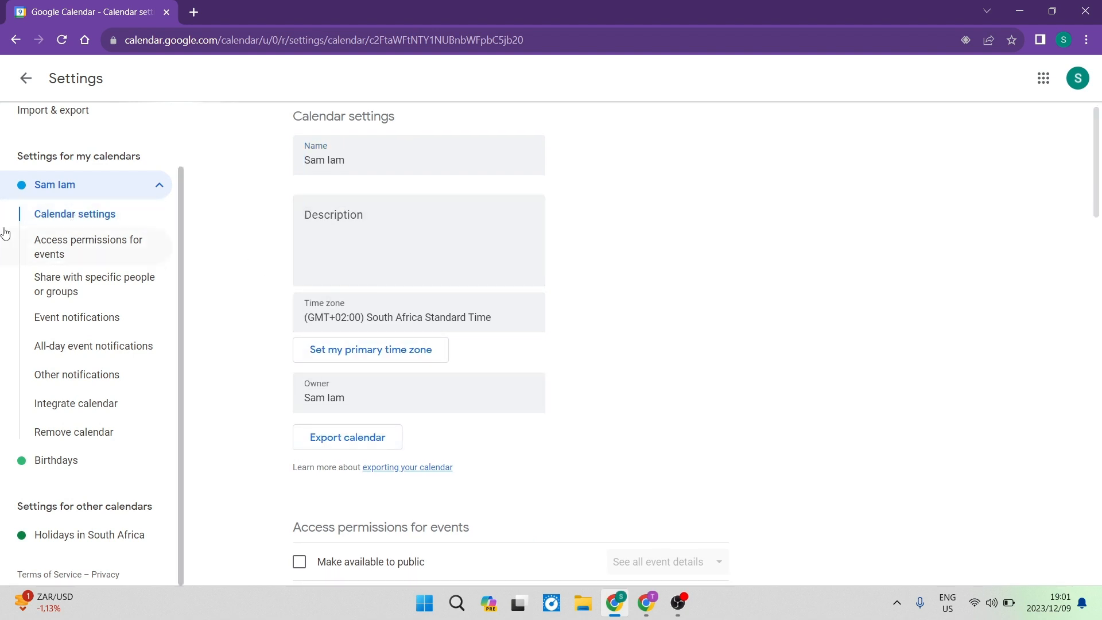
pyautogui.scroll(1, 8, 231)
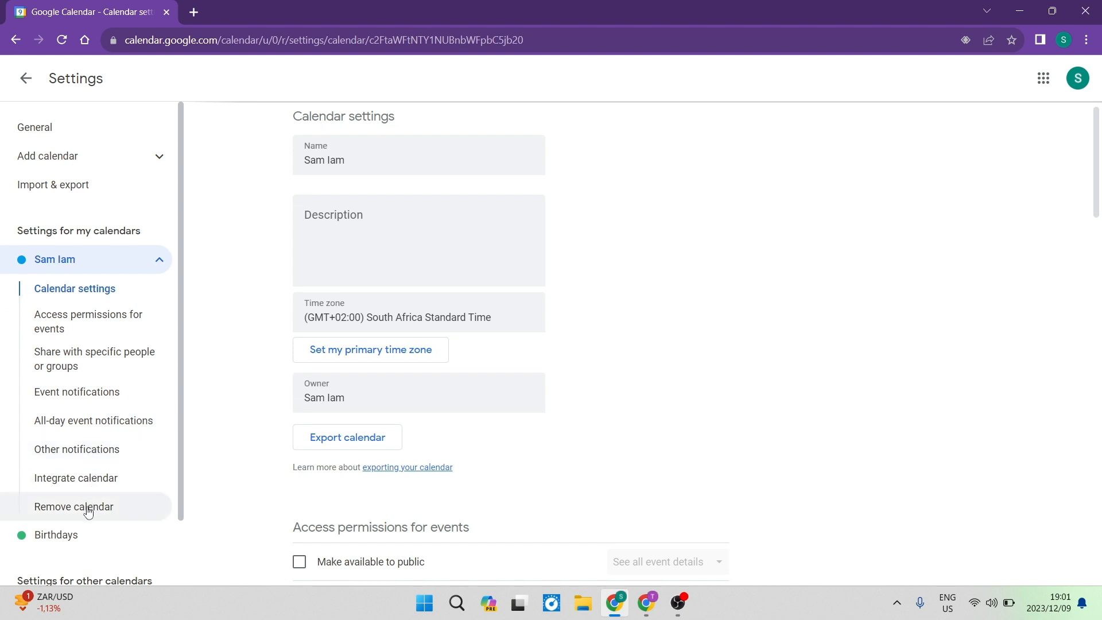
pyautogui.scroll(-2, 89, 537)
pyautogui.click(159, 187)
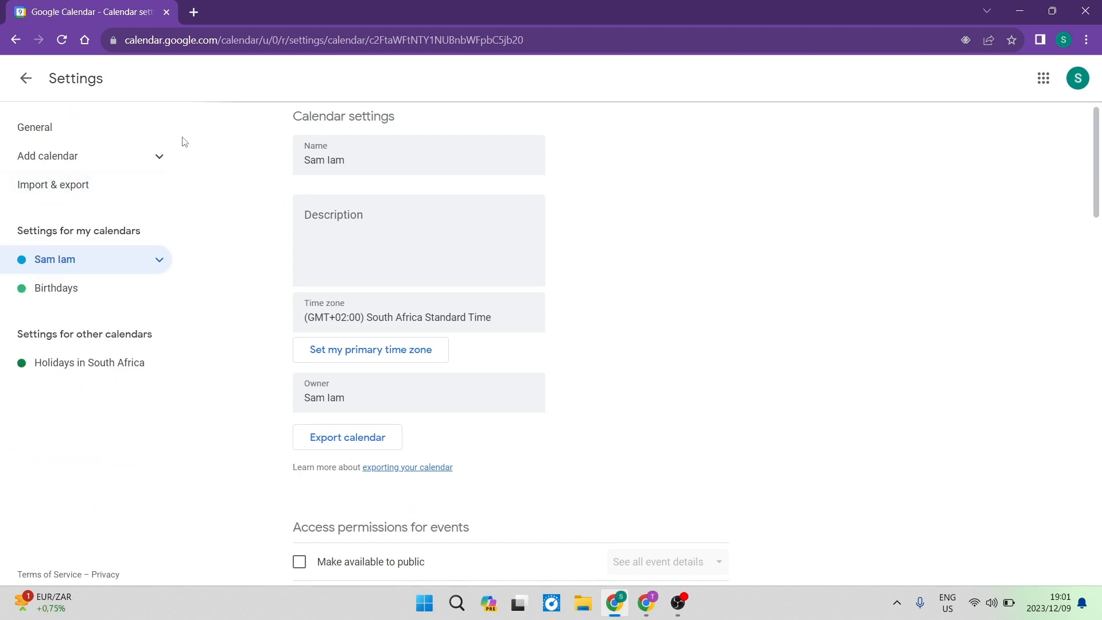
# Step: Check the destination calendar choices for importing events, and export the calendars as a downloaded archive
pyautogui.click(79, 189)
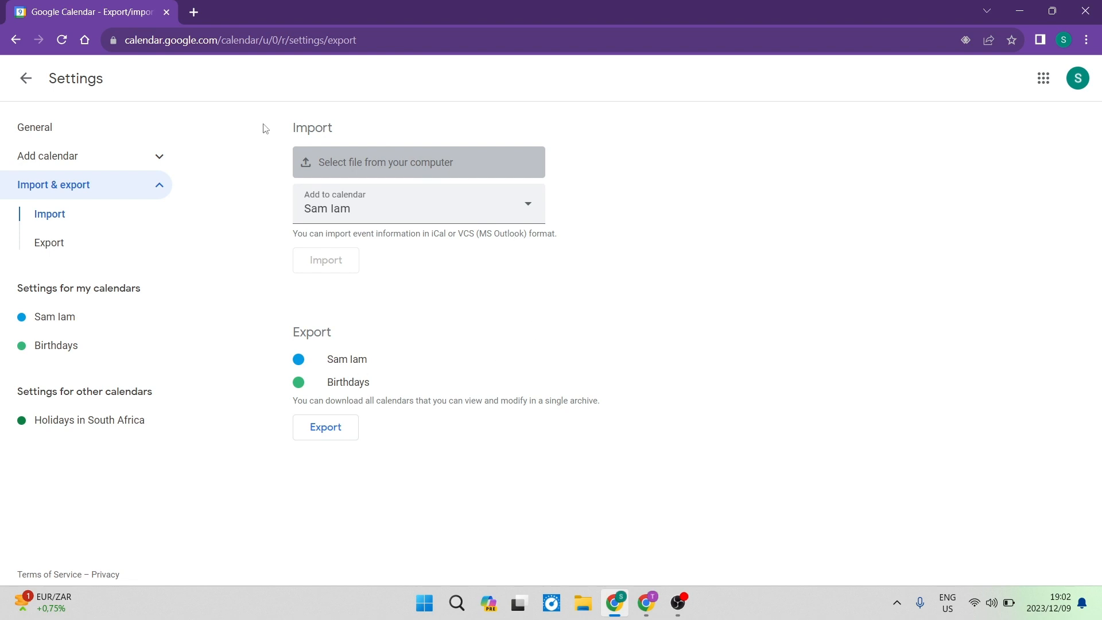
pyautogui.click(406, 222)
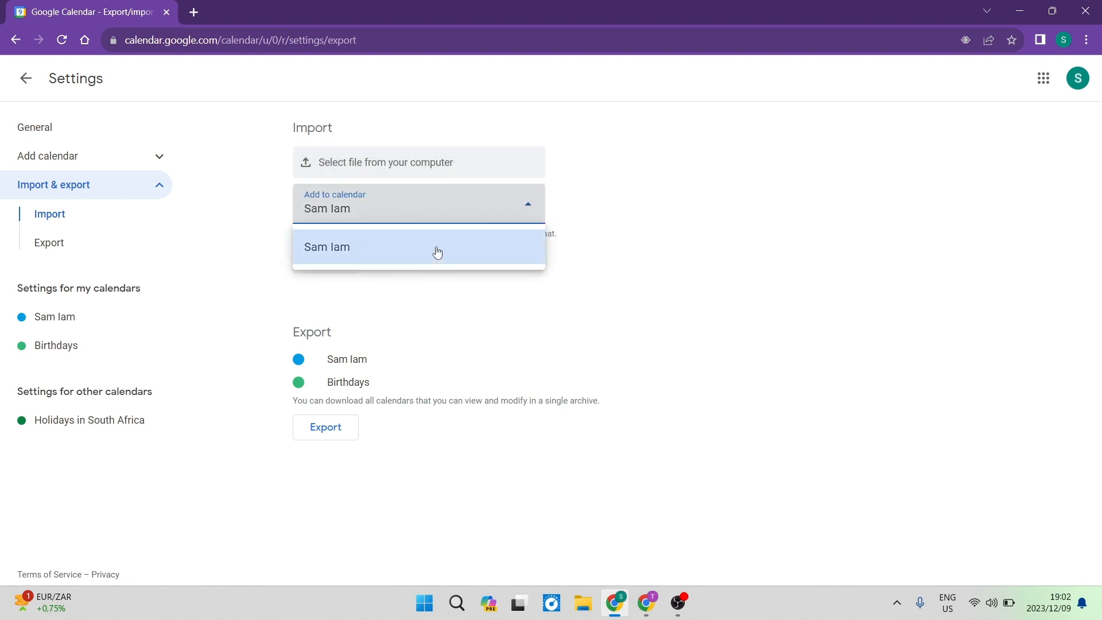
pyautogui.click(743, 236)
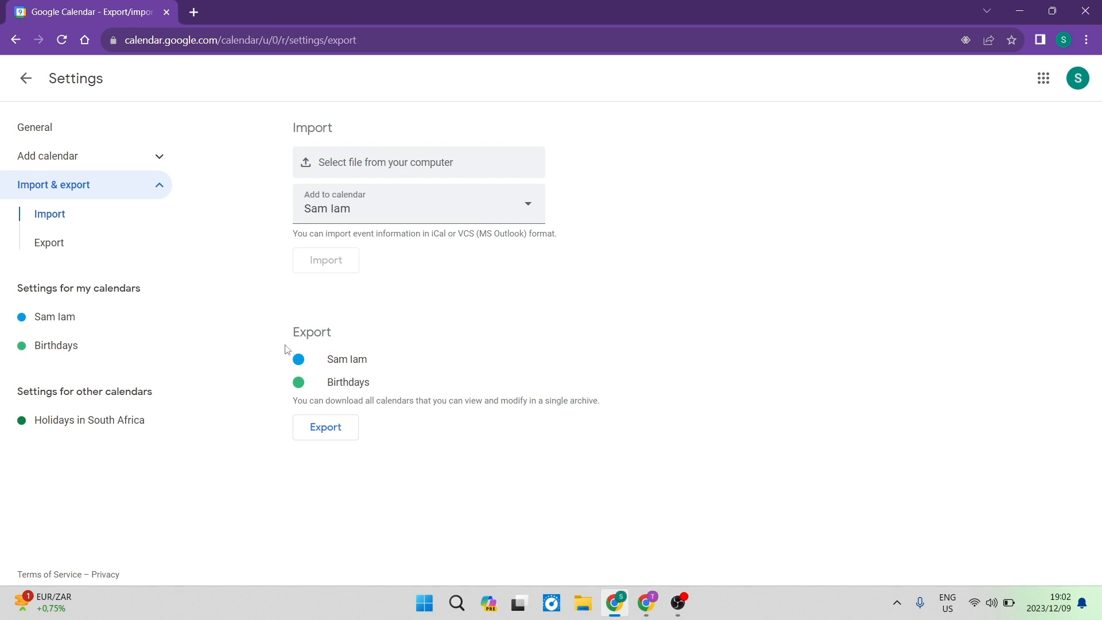
pyautogui.click(336, 436)
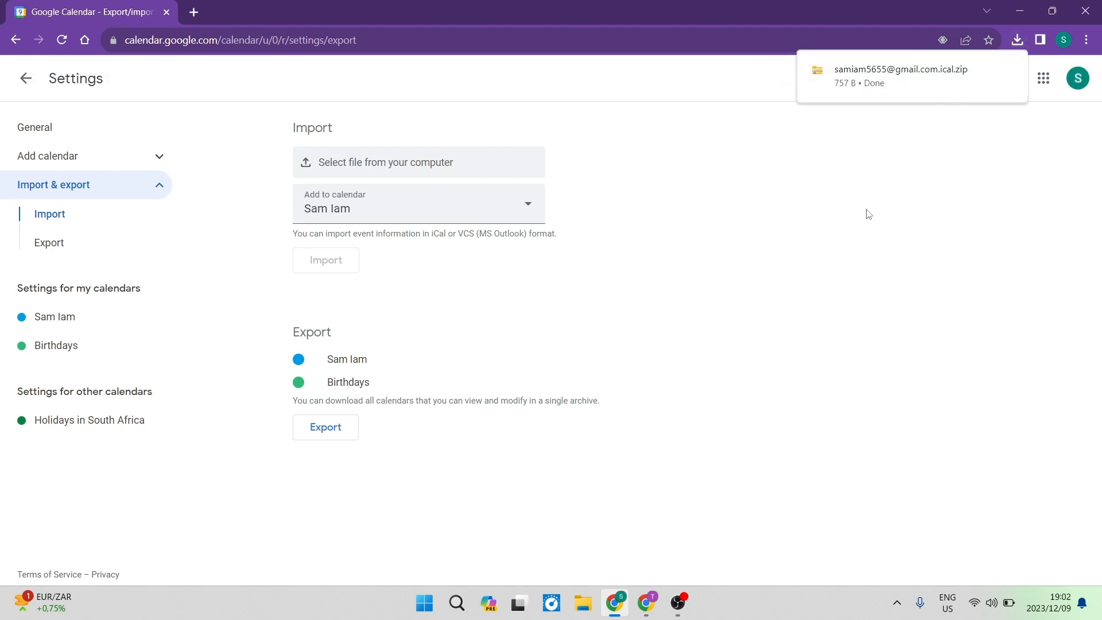
pyautogui.click(1017, 40)
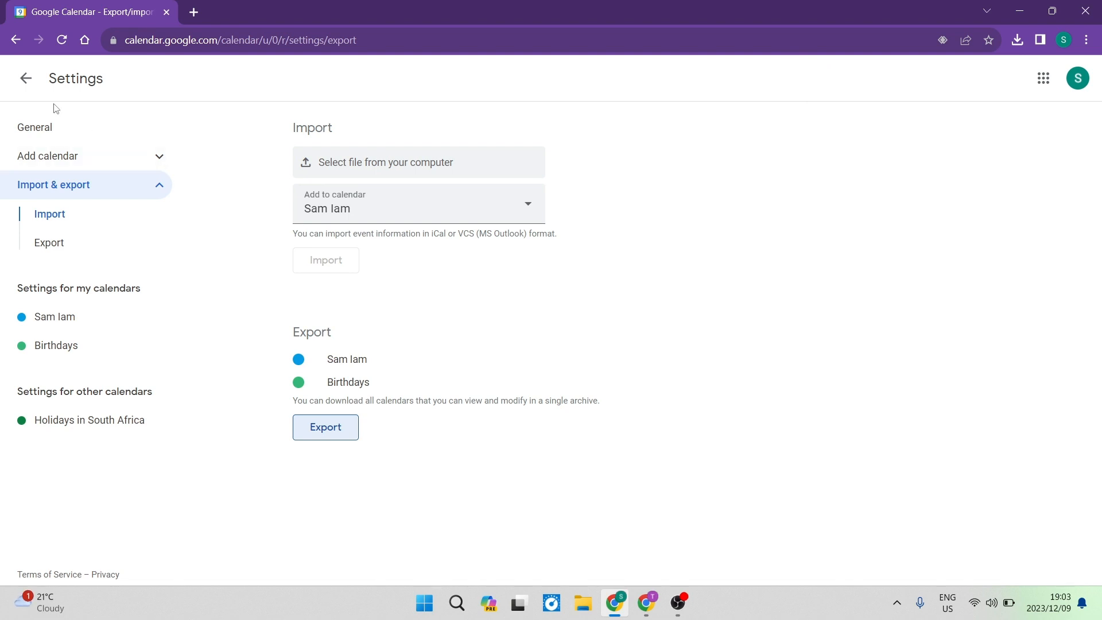
# Step: Return to the month view, expand the sidebar and open the form for creating a new calendar
pyautogui.click(27, 81)
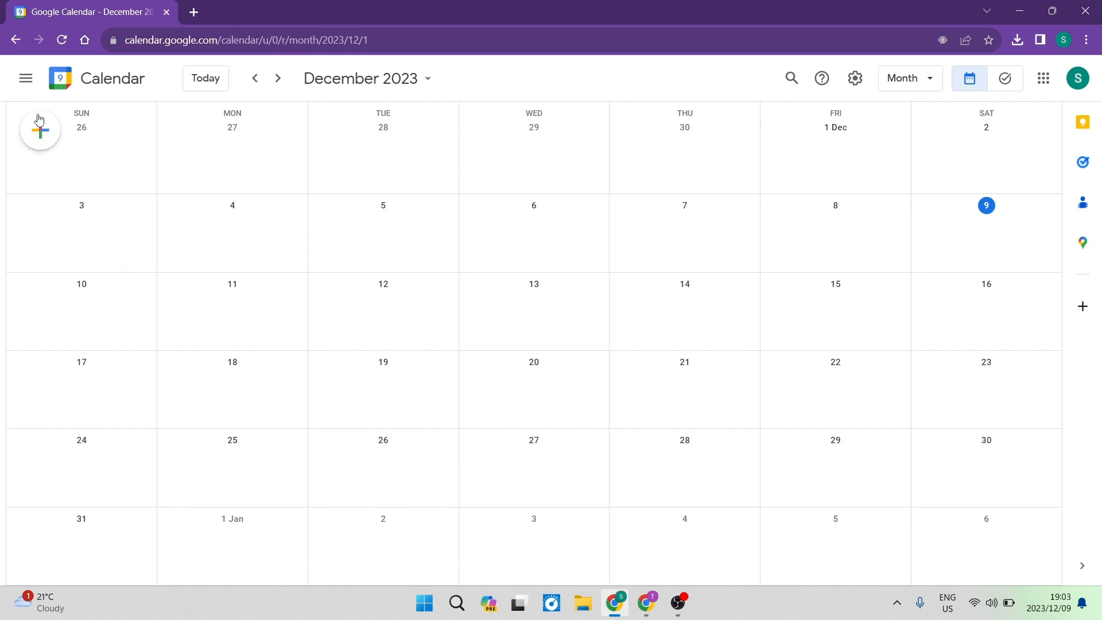
pyautogui.click(25, 81)
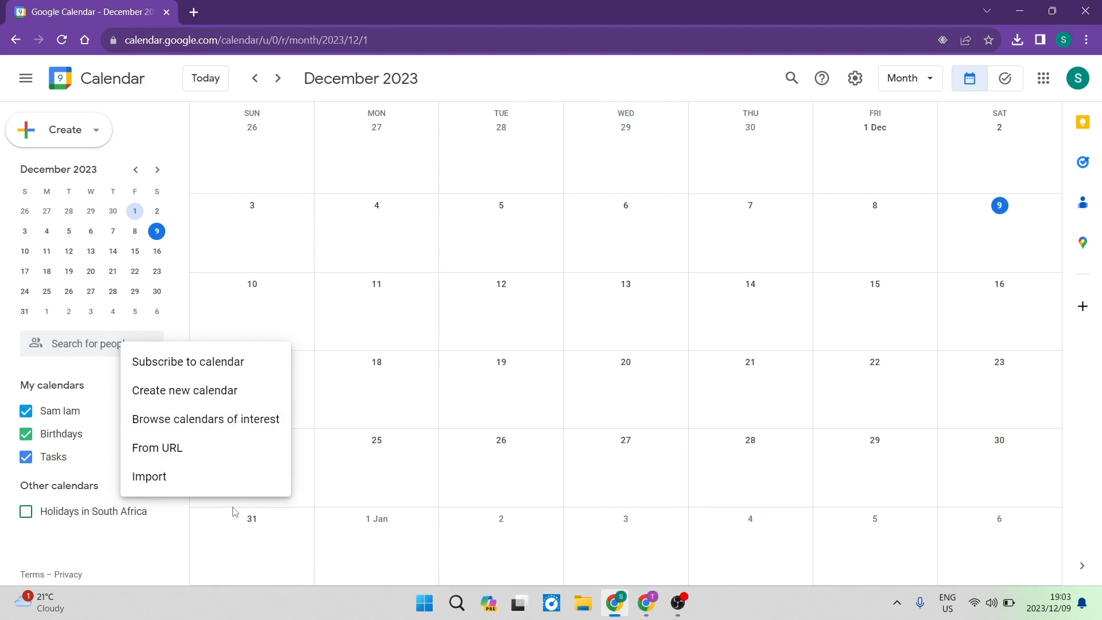
pyautogui.click(183, 391)
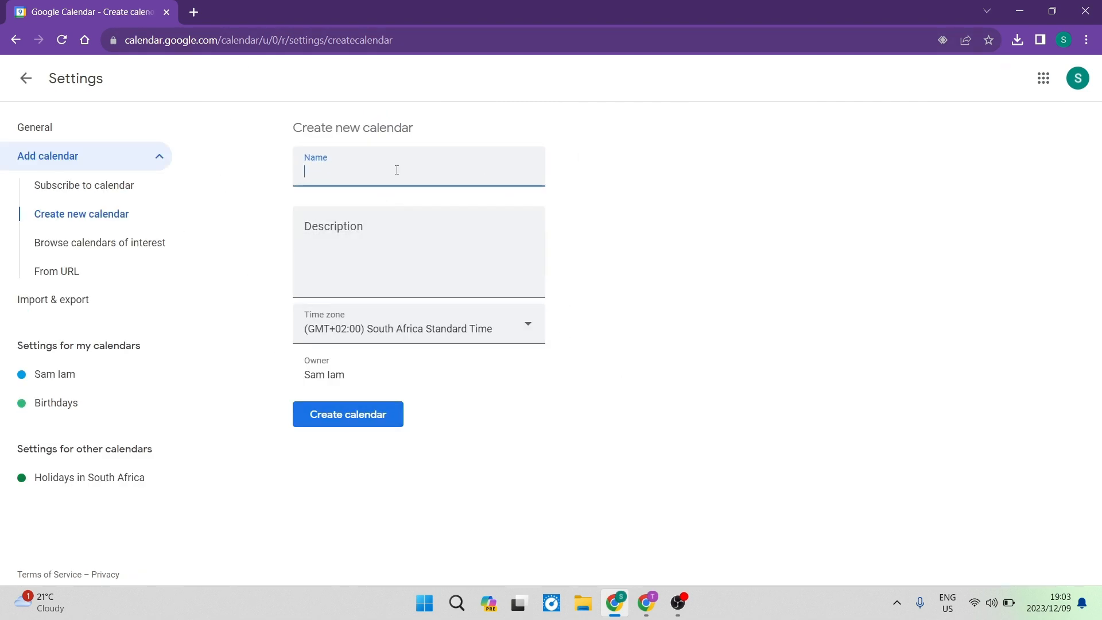
# Step: Create the new calendar with the name "workout", keeping South Africa Standard Time and an empty description
pyautogui.write('workout')
pyautogui.click(412, 239)
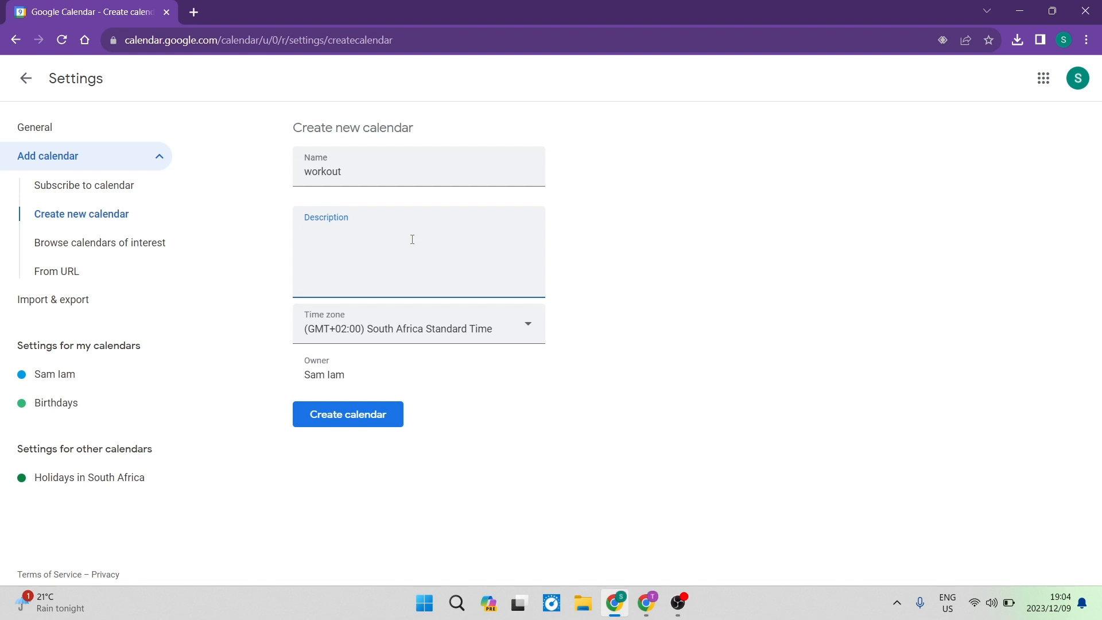
pyautogui.click(497, 329)
pyautogui.click(705, 317)
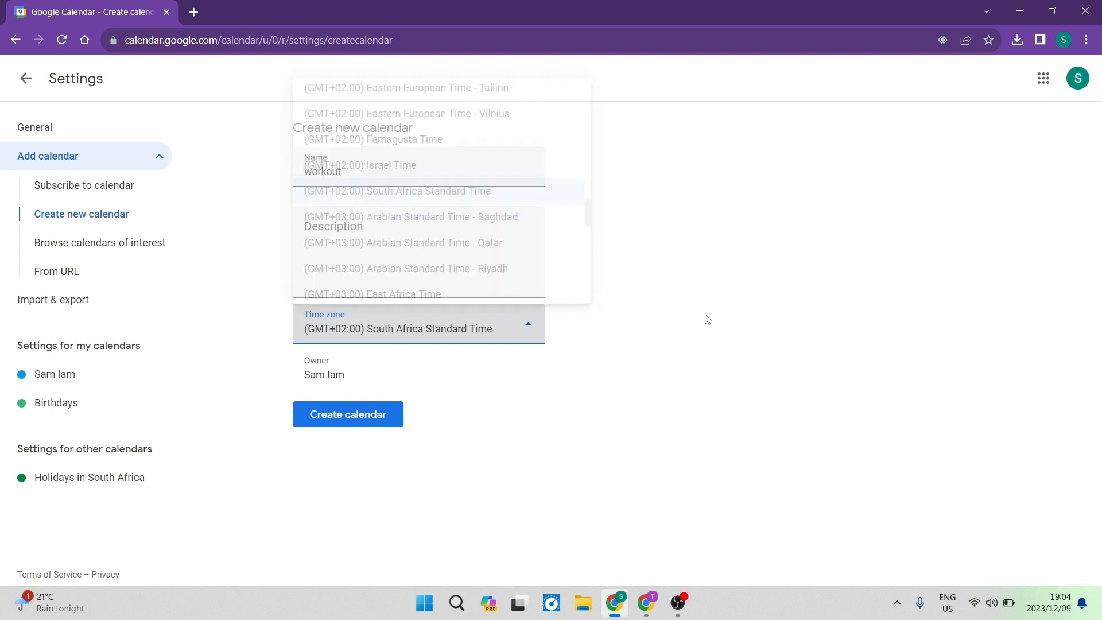
pyautogui.moveTo(346, 374); pyautogui.dragTo(284, 374)
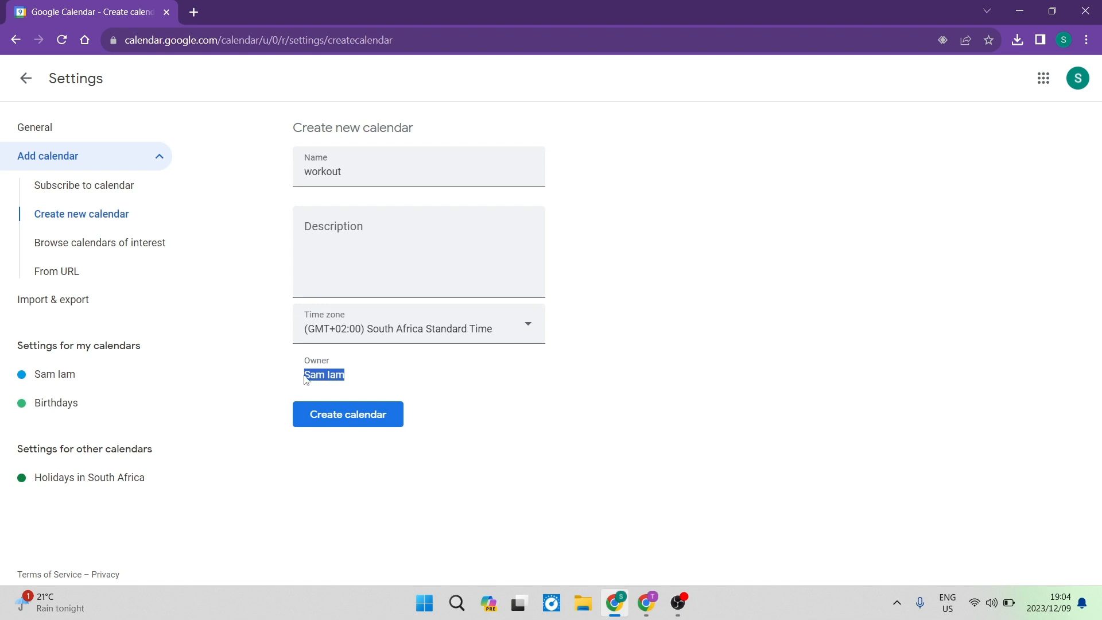
pyautogui.click(349, 424)
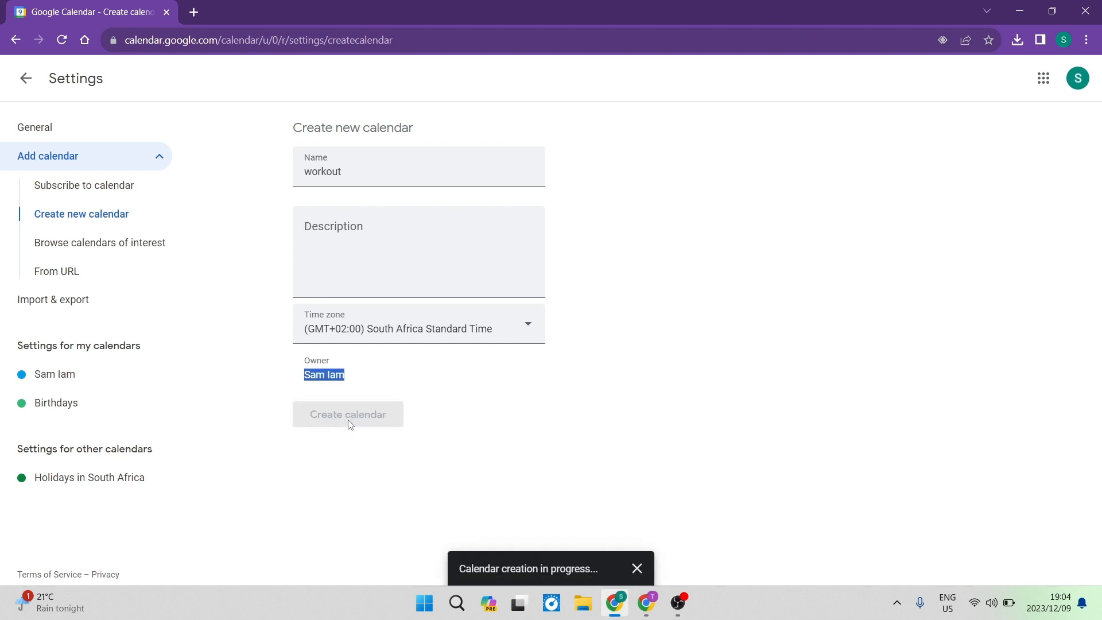
pyautogui.moveTo(610, 573); pyautogui.dragTo(418, 597)
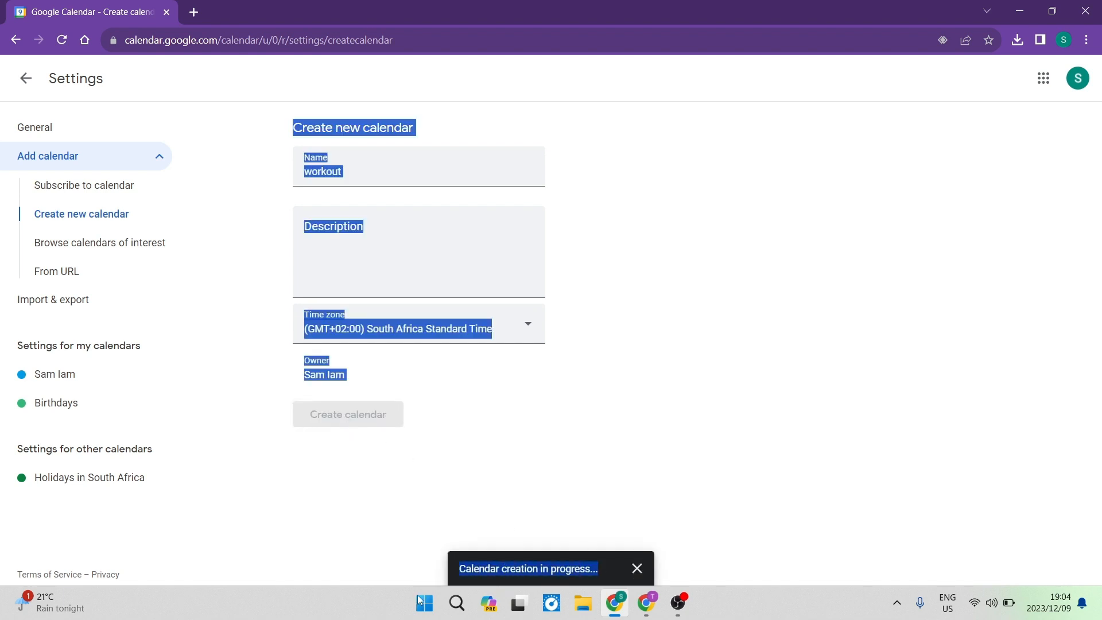
pyautogui.click(354, 505)
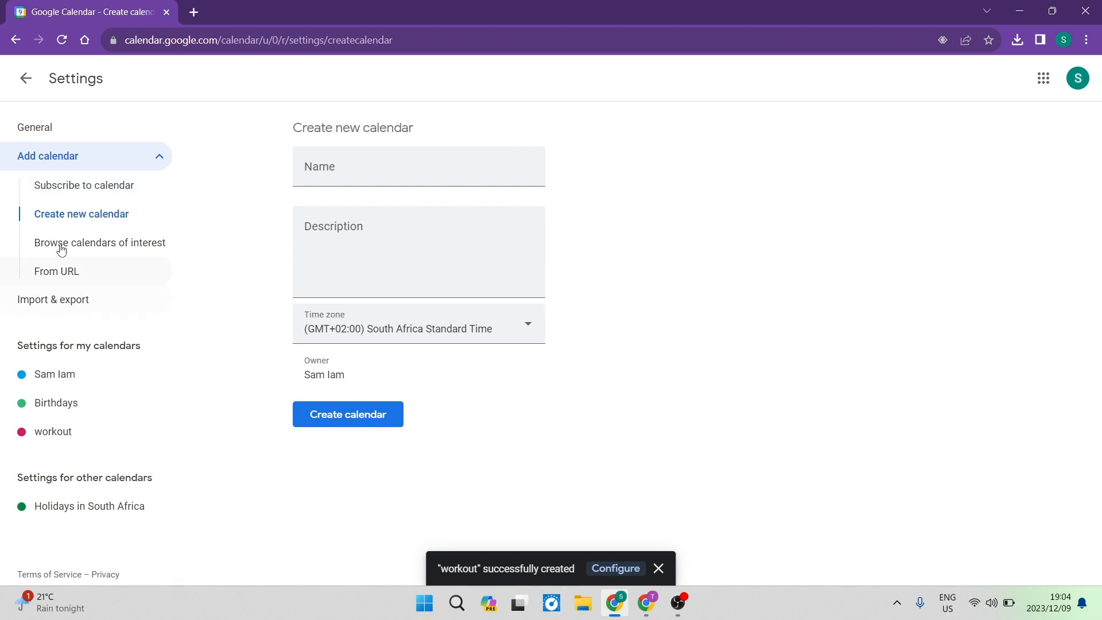
# Step: Review the workout calendar's settings and sharing page, from permissions and notifications to integration addresses, and return to the month view
pyautogui.click(26, 78)
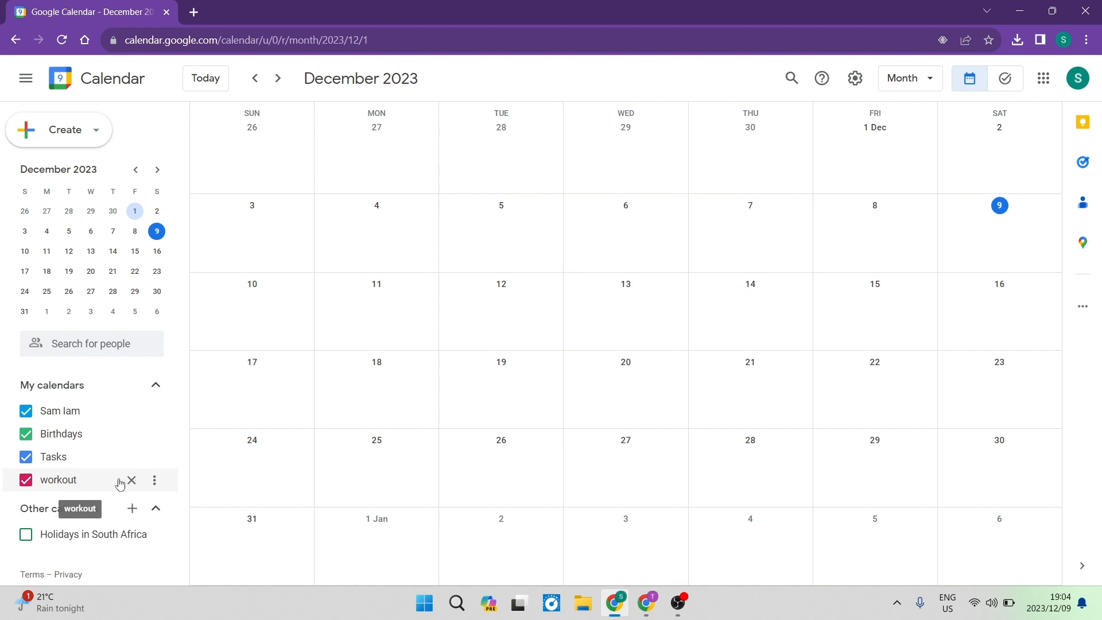
pyautogui.click(154, 481)
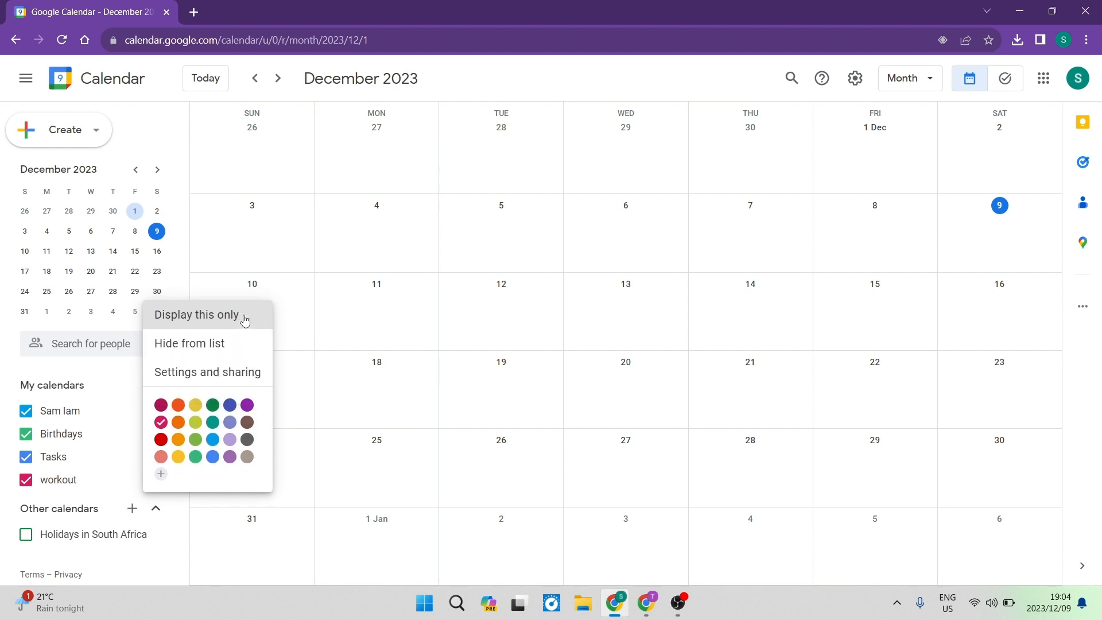
pyautogui.click(236, 374)
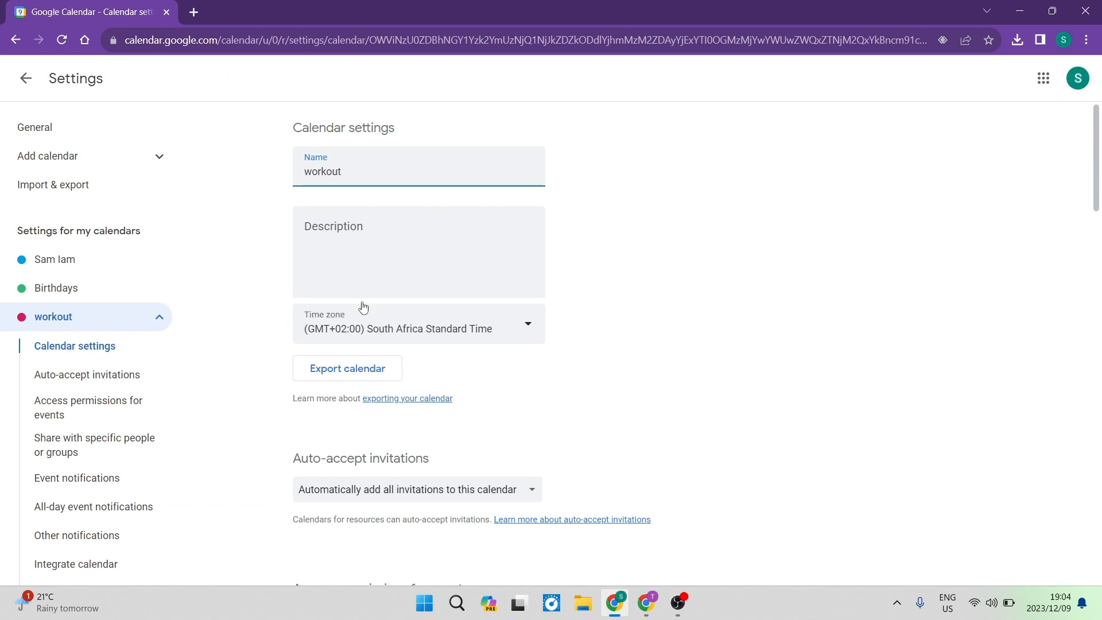
pyautogui.scroll(-1, 360, 385)
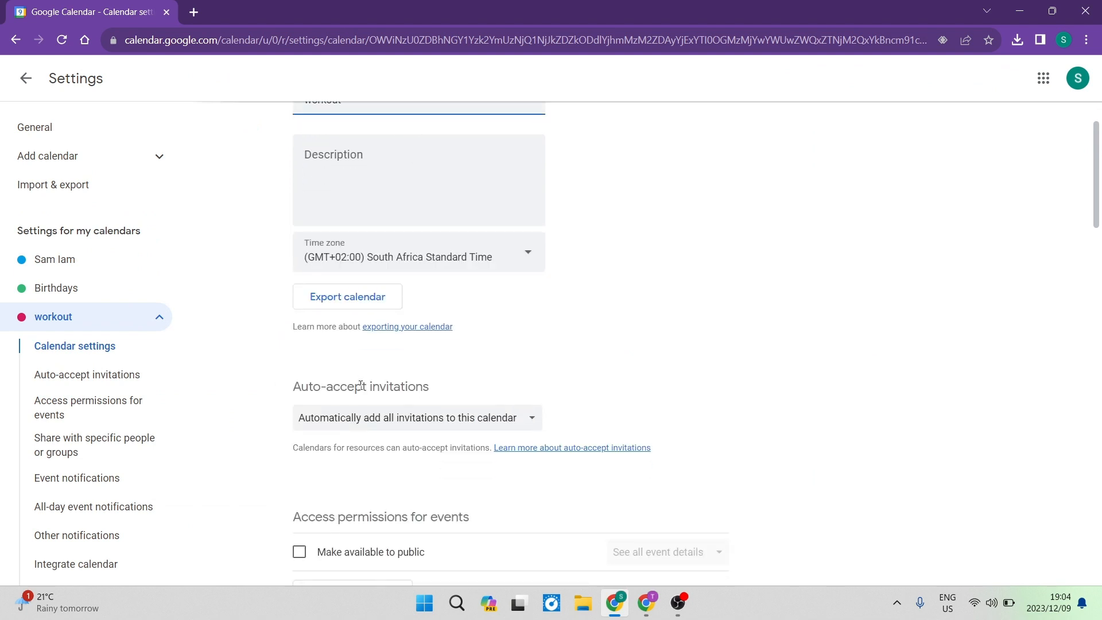
pyautogui.scroll(-7, 360, 384)
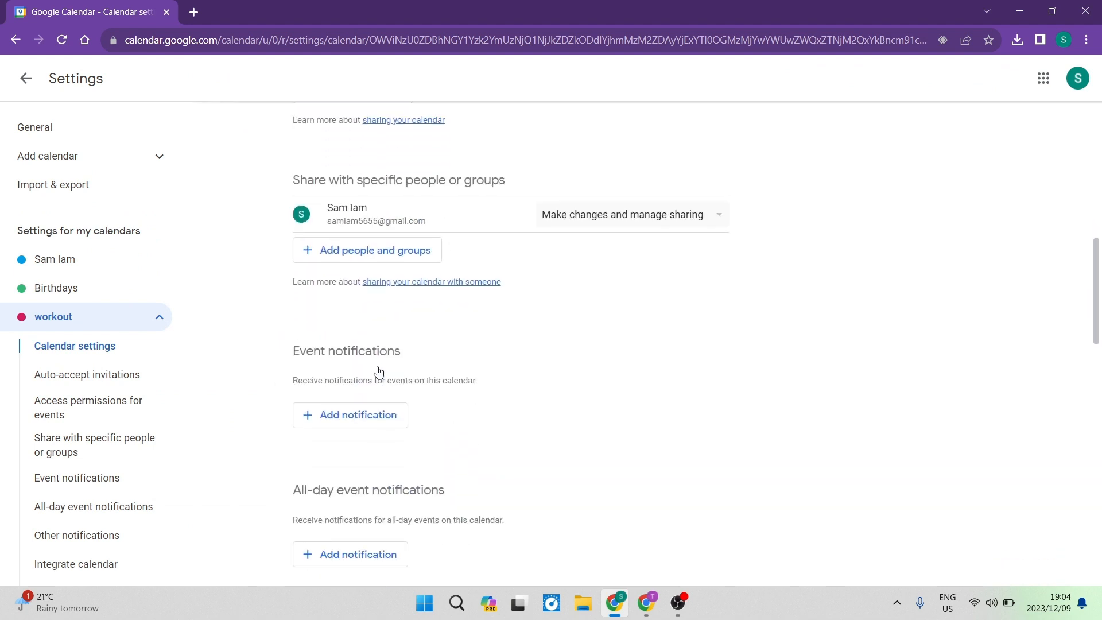
pyautogui.scroll(-2, 378, 370)
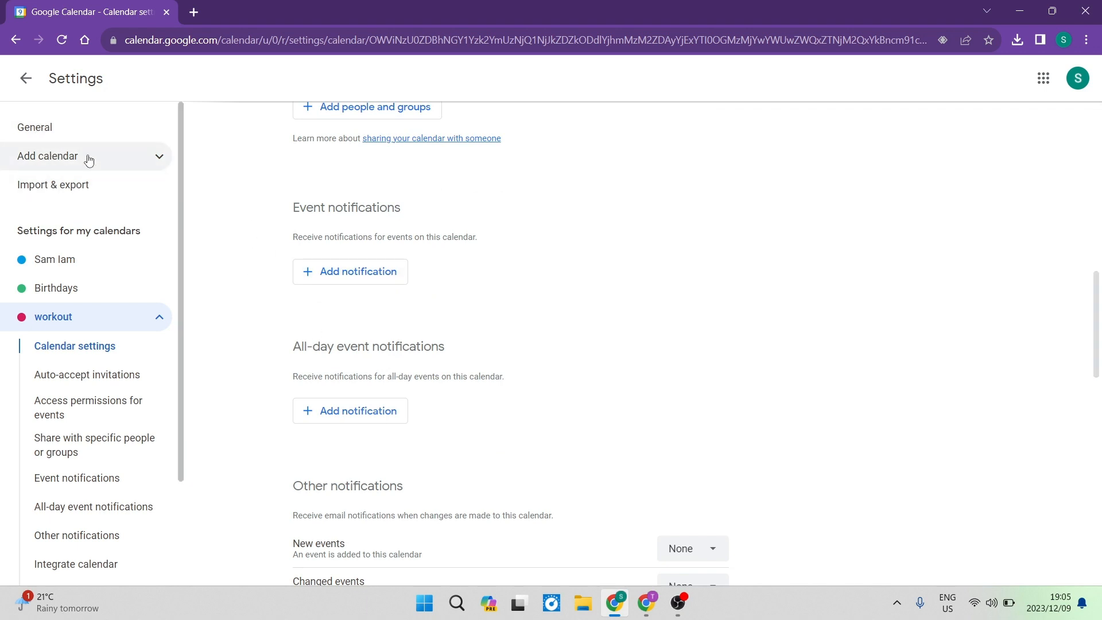
pyautogui.scroll(-12, 521, 379)
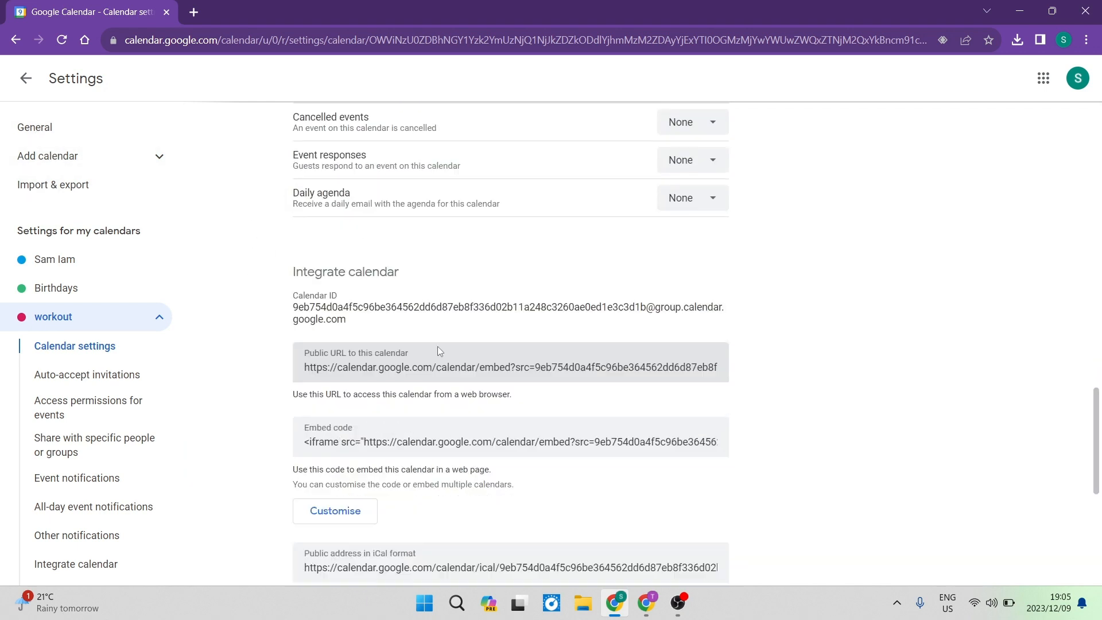
pyautogui.scroll(7, 286, 273)
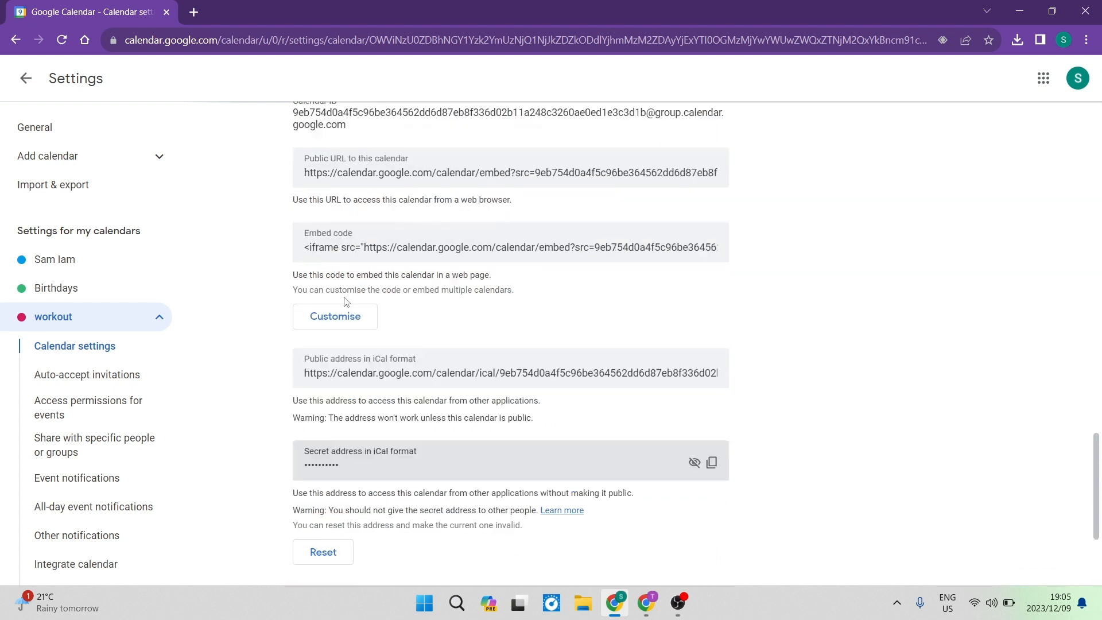
pyautogui.click(25, 81)
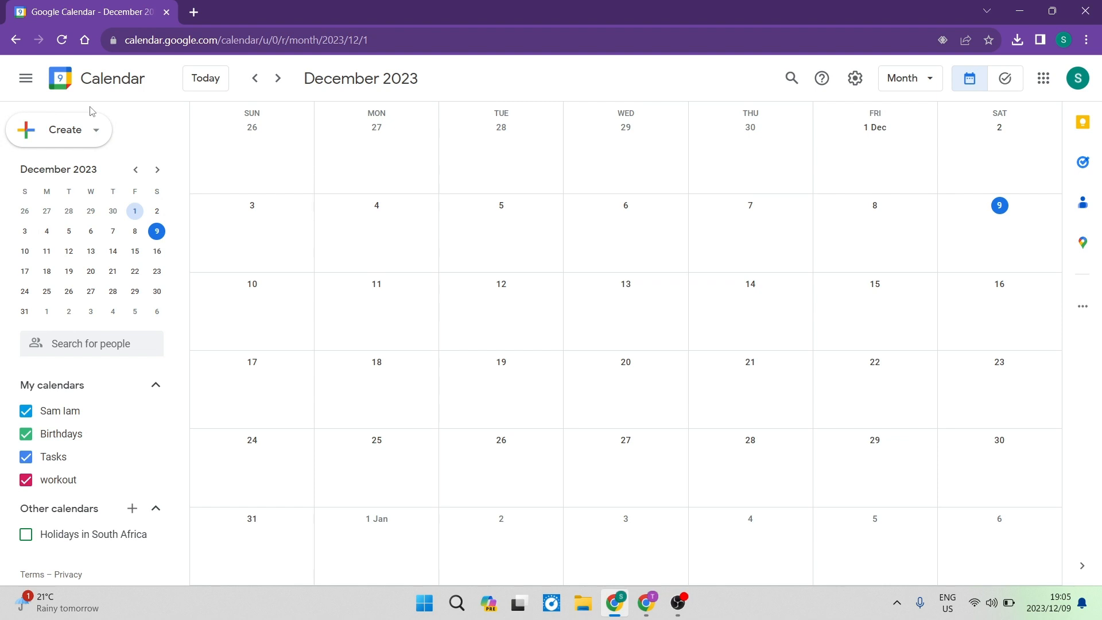
# Step: Create and save an event titled "Meeting" on Friday, 1 December from 7:30pm to 8:30pm
pyautogui.click(93, 132)
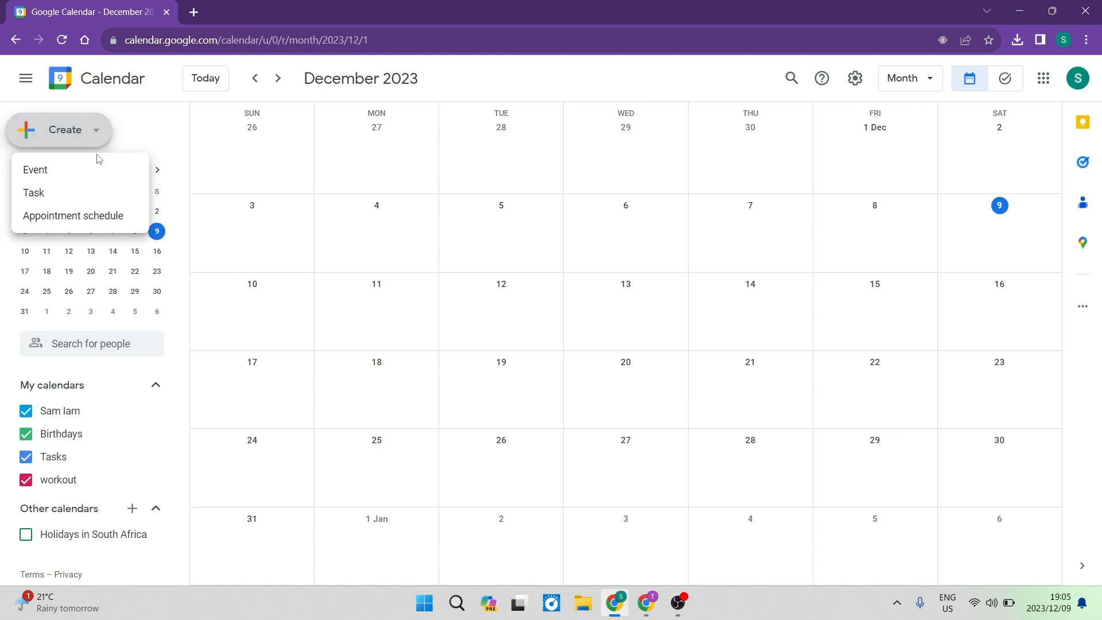
pyautogui.click(75, 175)
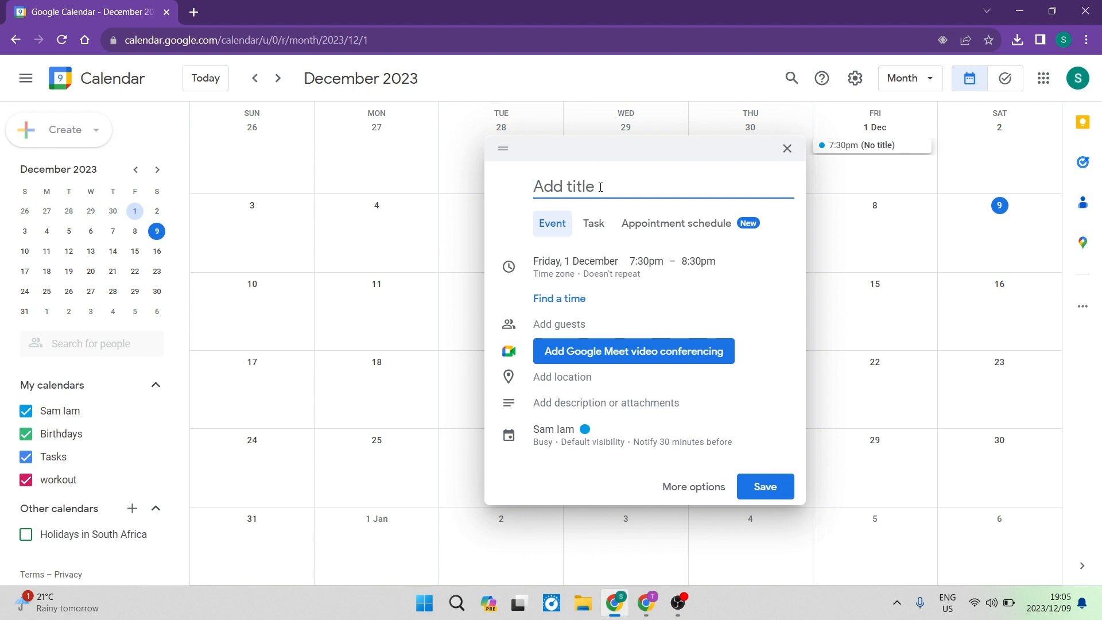
pyautogui.write('Meeting')
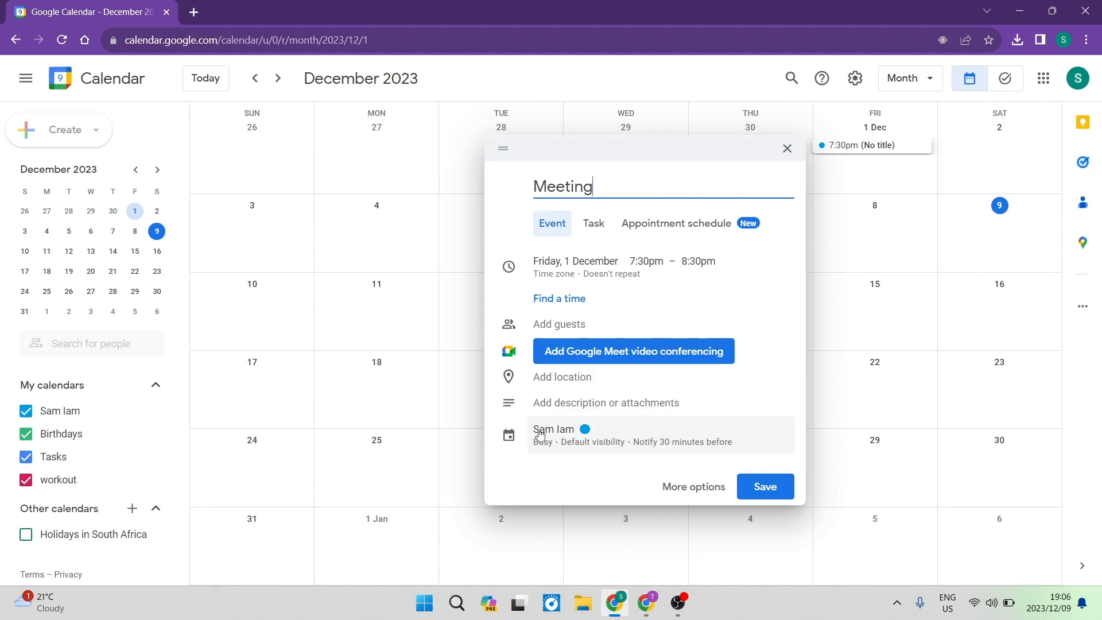
pyautogui.click(769, 491)
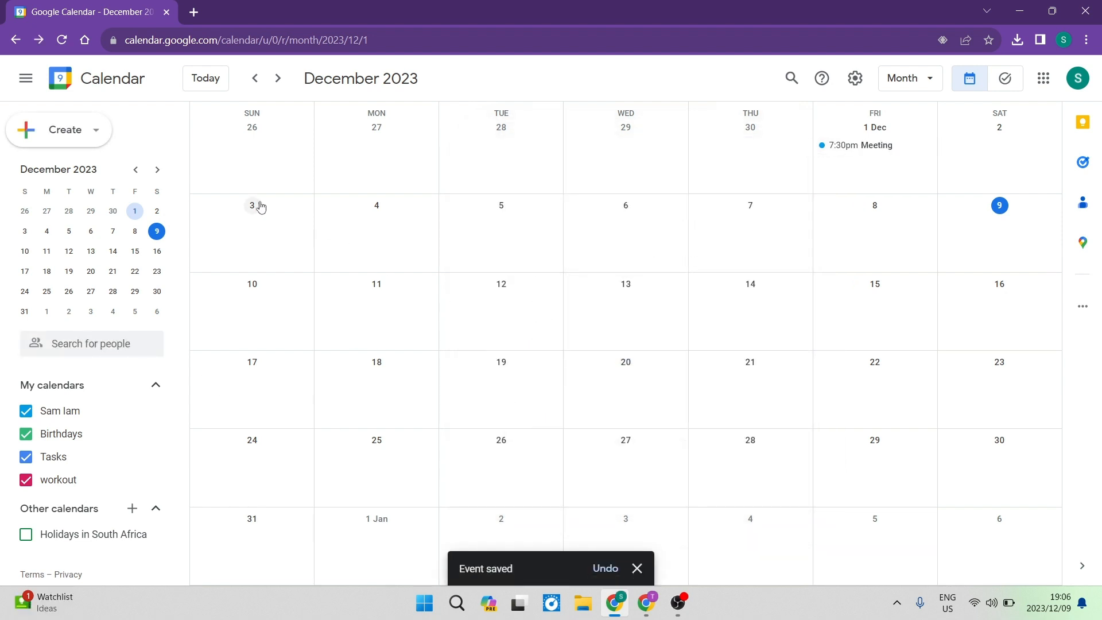
# Step: Open a new task form for 1 December, examine its task list choices and close it without saving
pyautogui.click(98, 131)
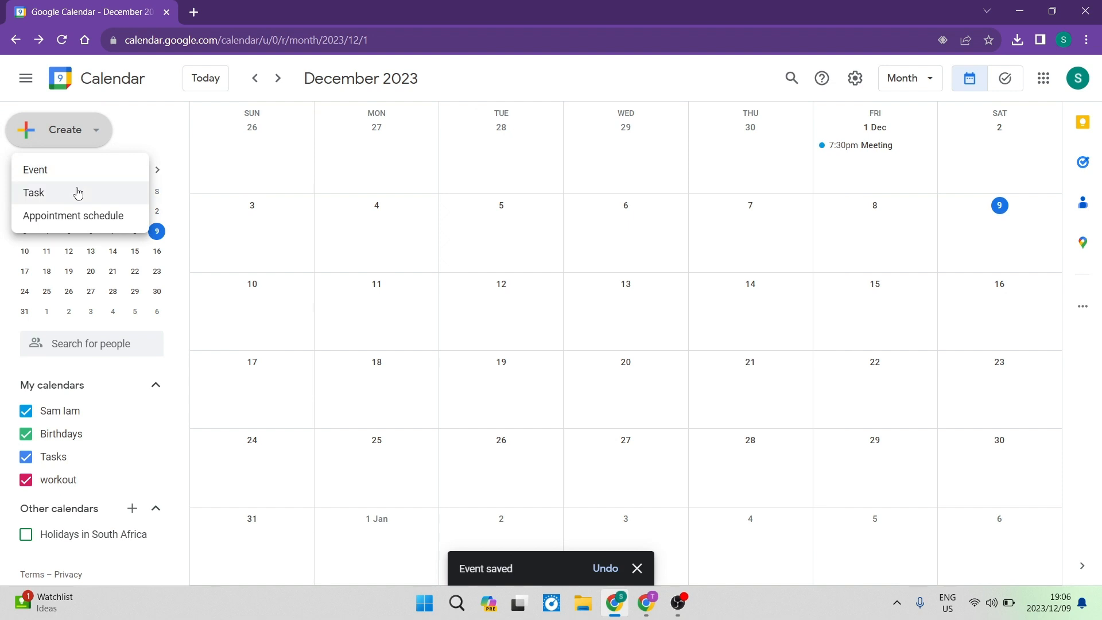
pyautogui.click(78, 193)
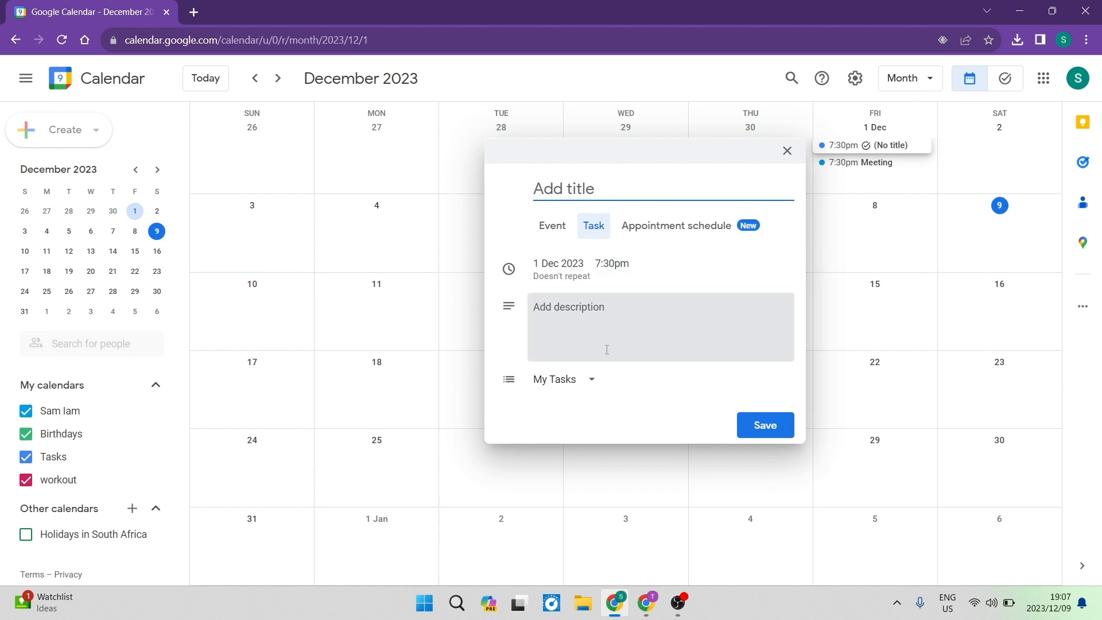
pyautogui.click(590, 384)
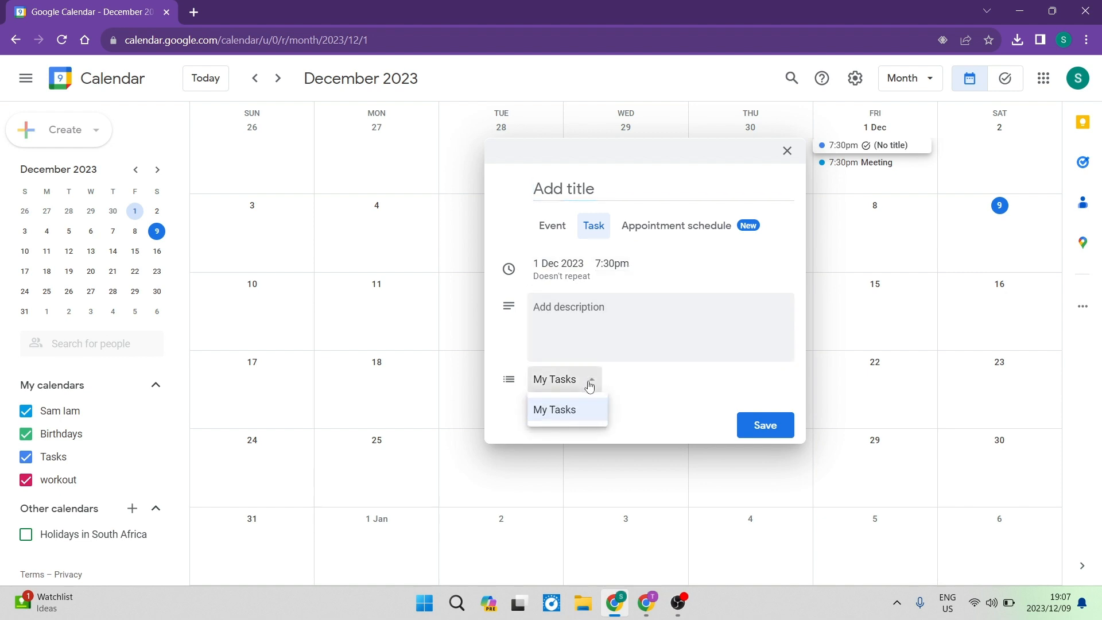
pyautogui.click(577, 411)
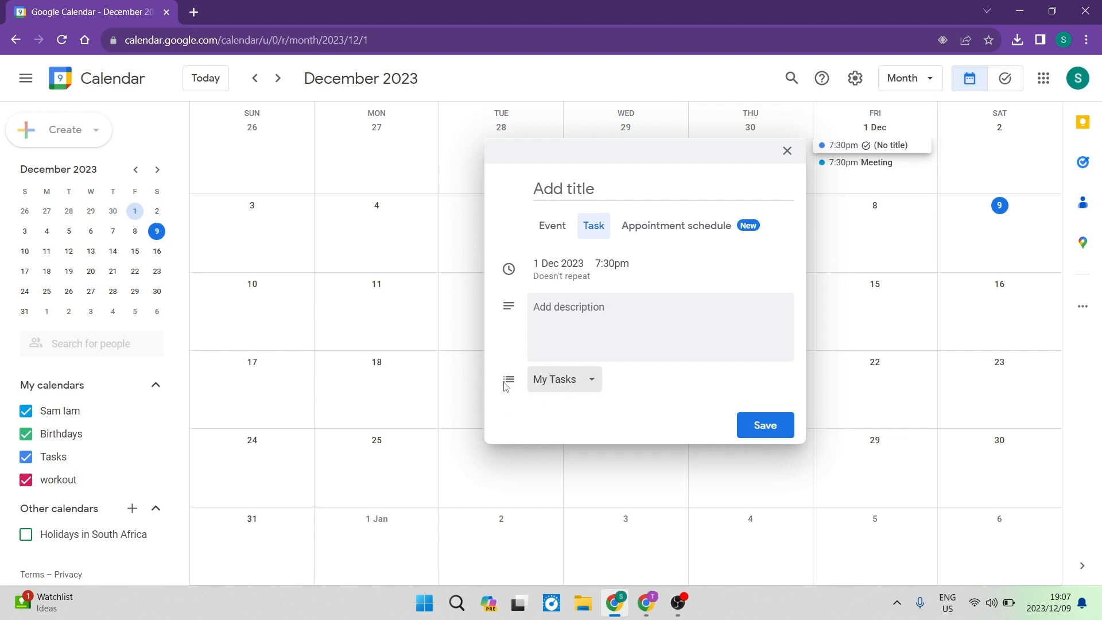
pyautogui.click(583, 384)
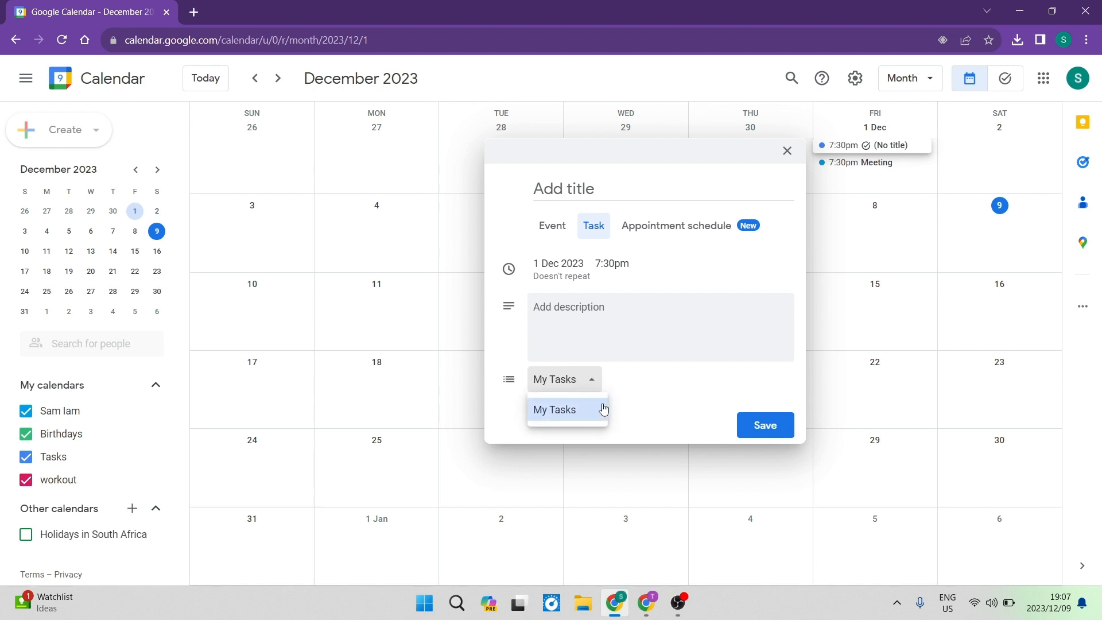
pyautogui.click(654, 403)
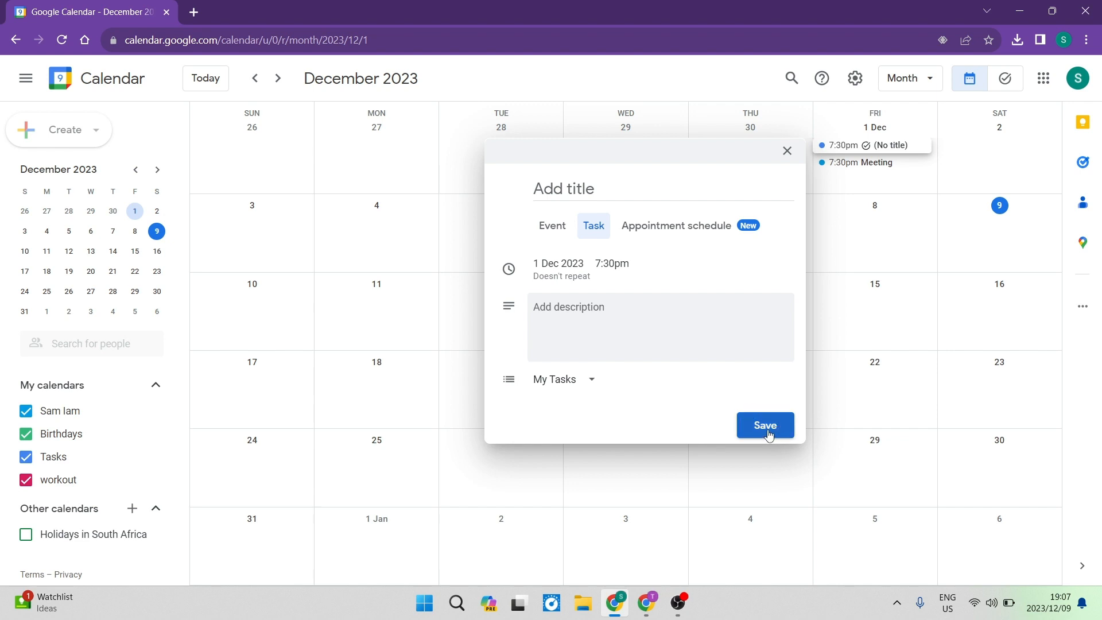
pyautogui.click(787, 151)
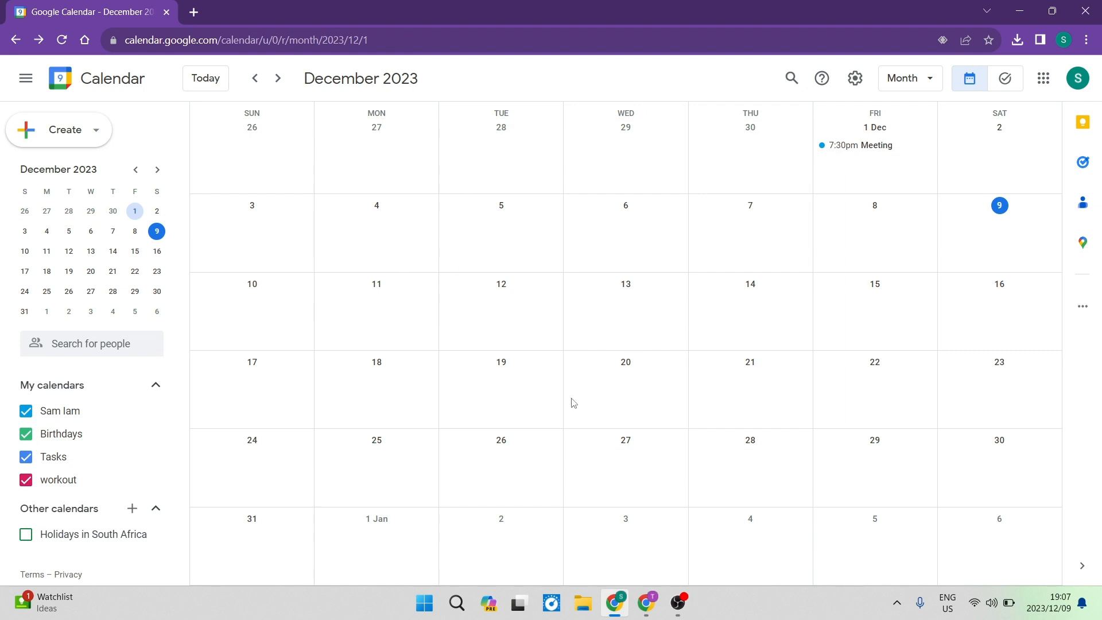
# Step: Show January 2024, view the task form for 9 January and close it without saving
pyautogui.click(104, 138)
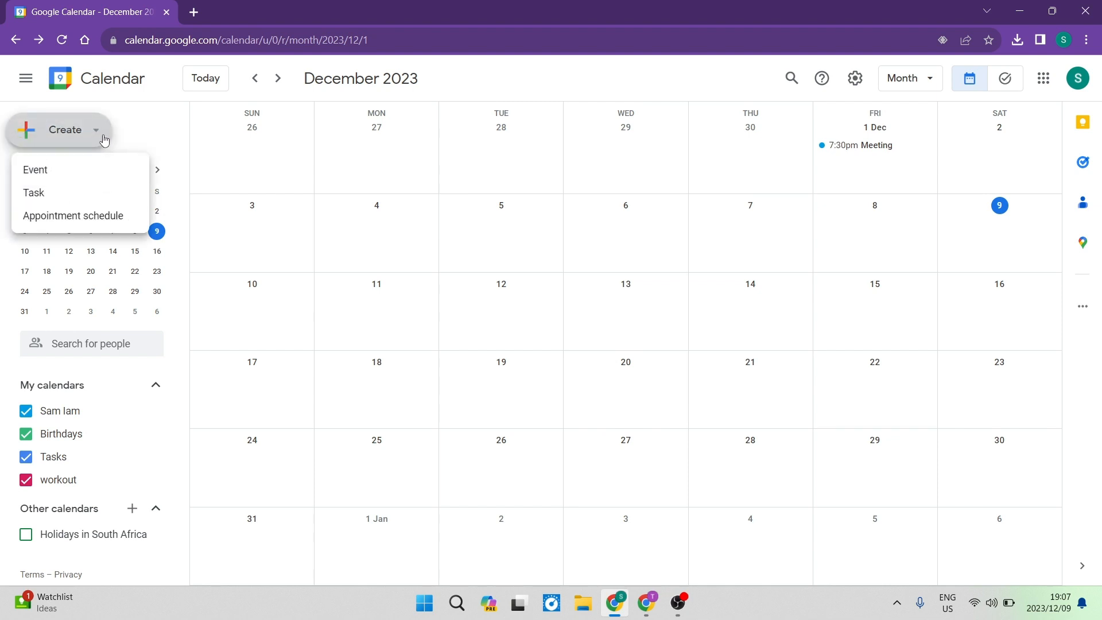
pyautogui.click(103, 138)
pyautogui.click(277, 79)
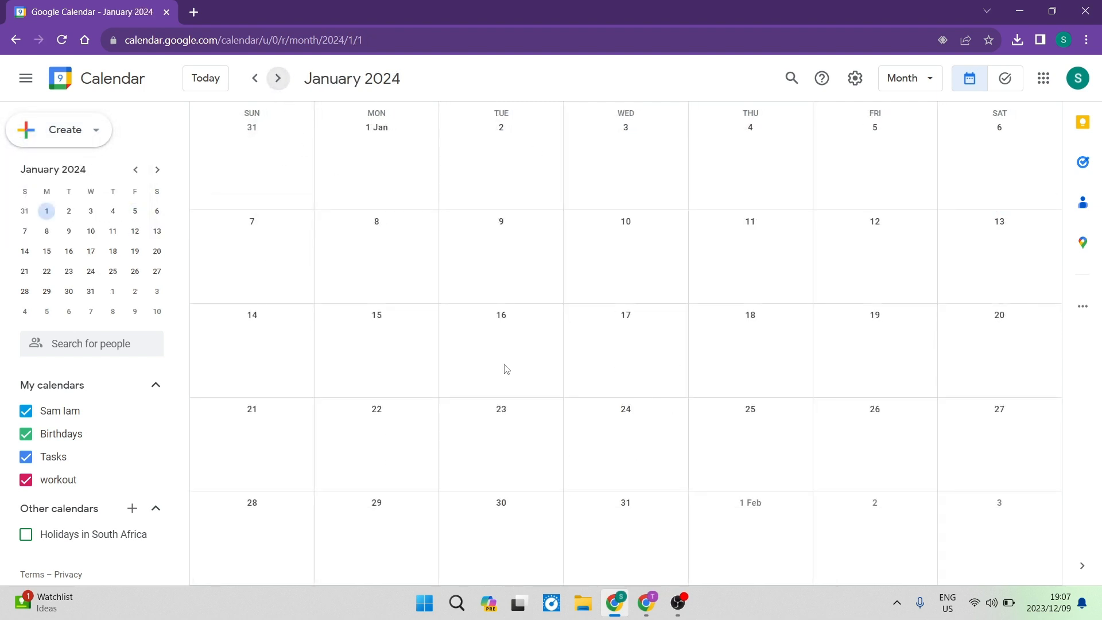
pyautogui.click(498, 262)
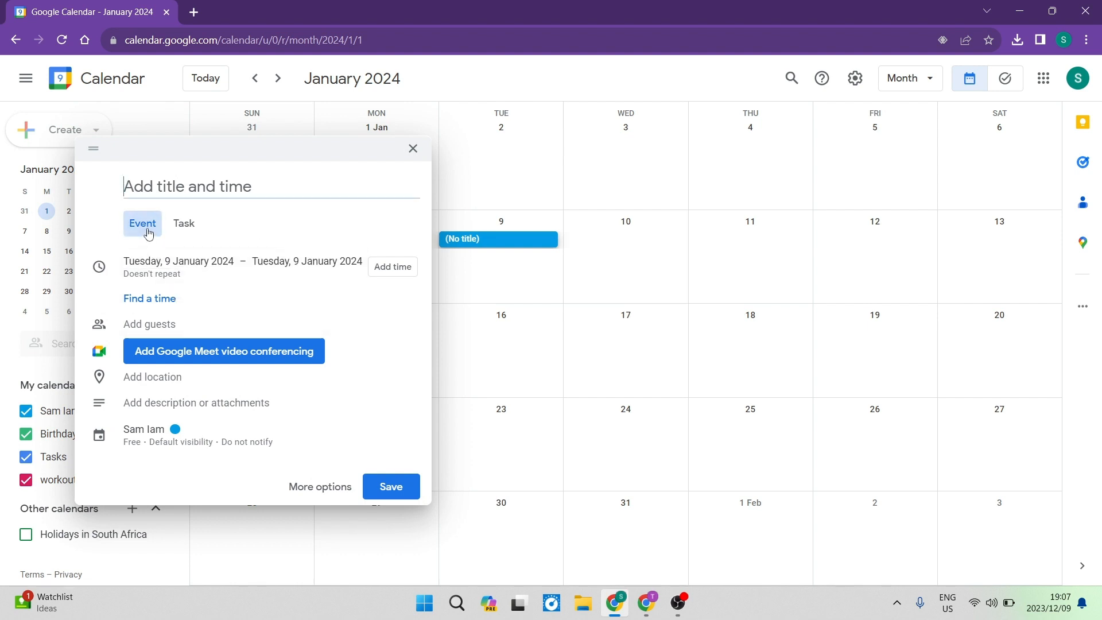
pyautogui.click(179, 226)
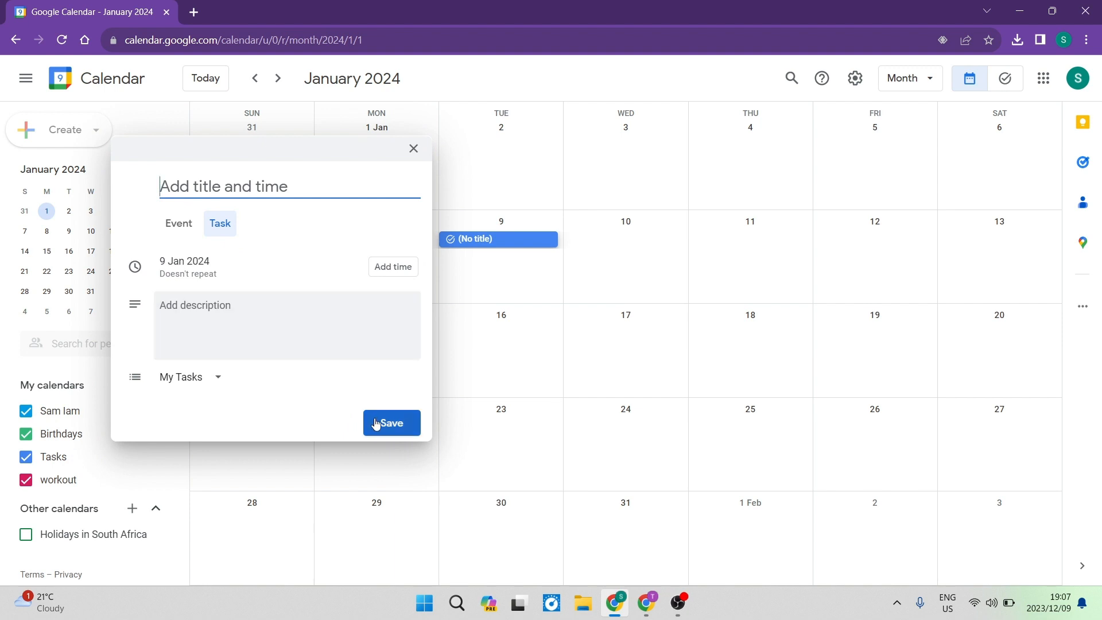
pyautogui.click(413, 149)
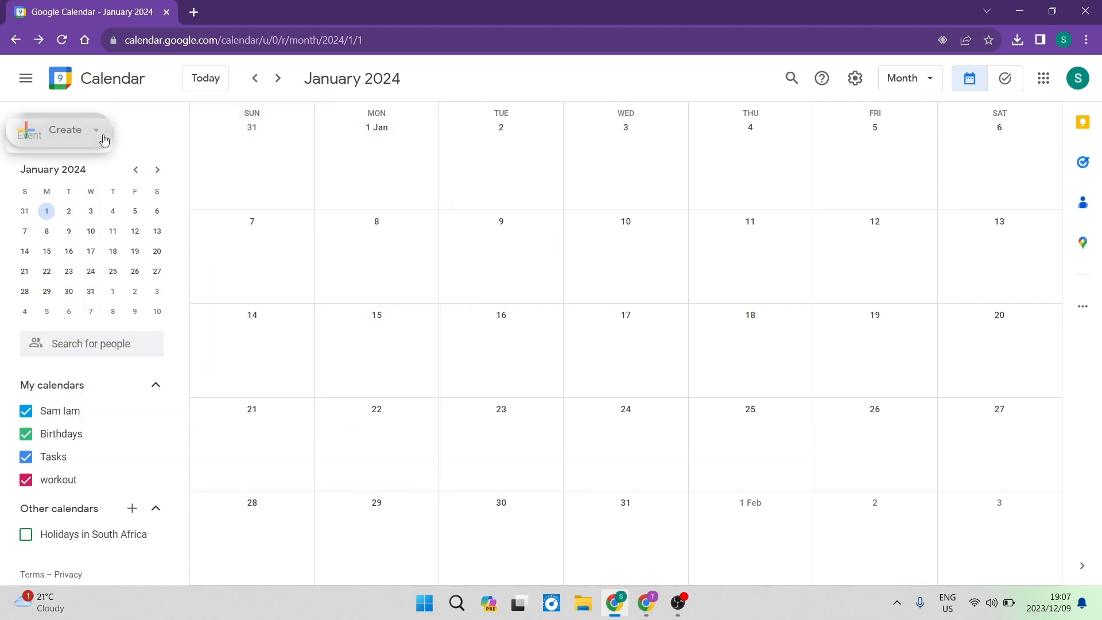
# Step: Start a new appointment schedule and examine its appointment duration, weekly general availability and scheduling window options
pyautogui.click(98, 133)
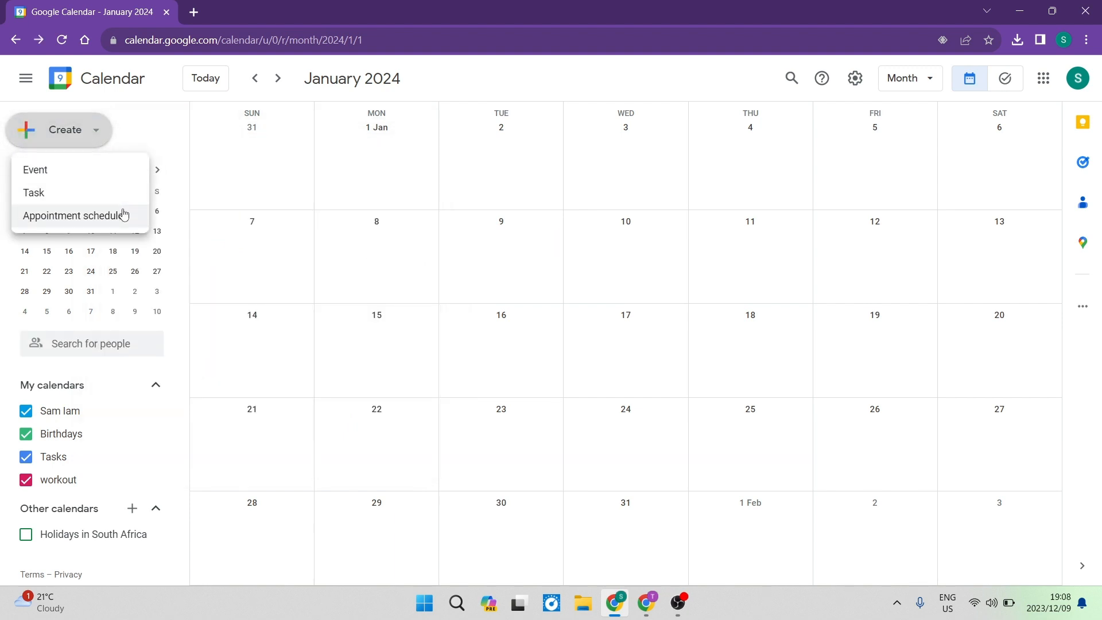
pyautogui.click(92, 216)
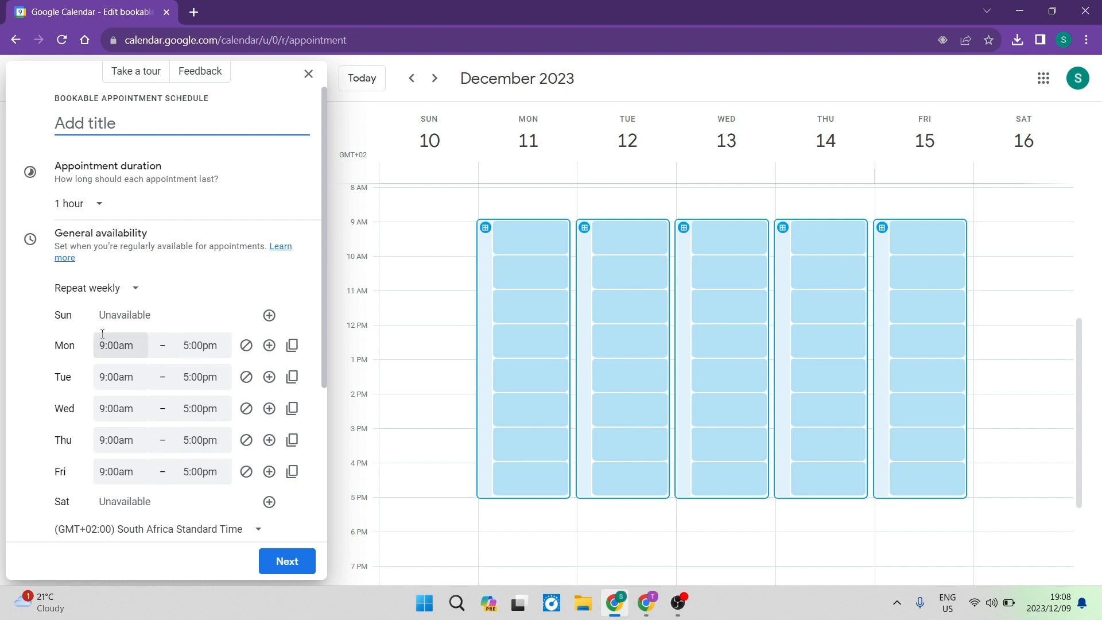
pyautogui.moveTo(177, 315); pyautogui.dragTo(97, 310)
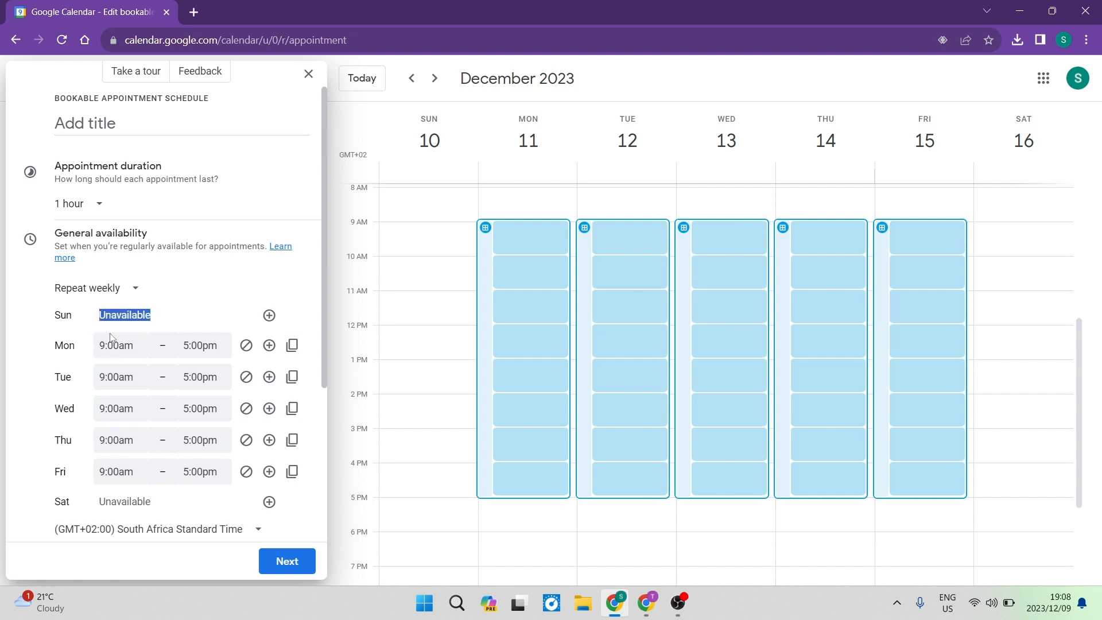
pyautogui.click(195, 310)
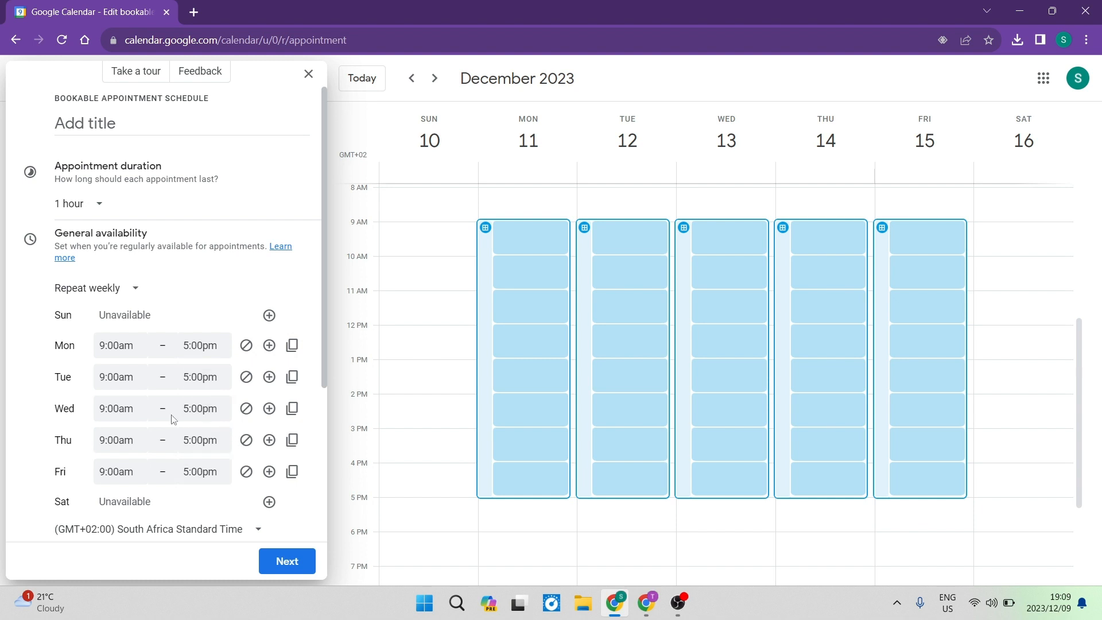
pyautogui.scroll(-3, 138, 440)
pyautogui.scroll(-2, 138, 440)
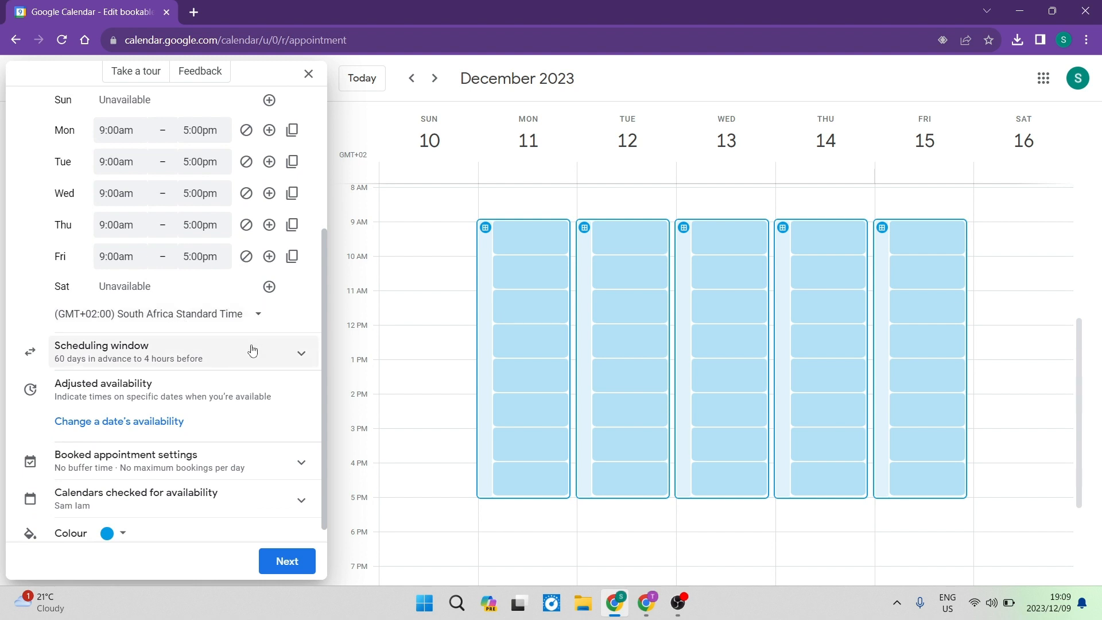
pyautogui.click(302, 358)
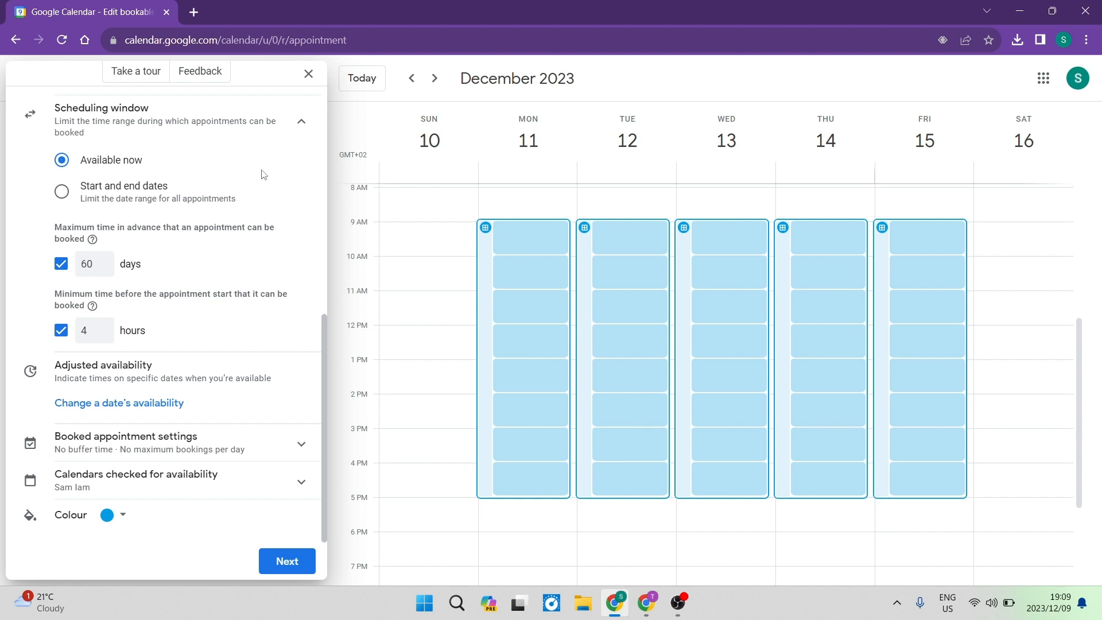
pyautogui.scroll(3, 233, 176)
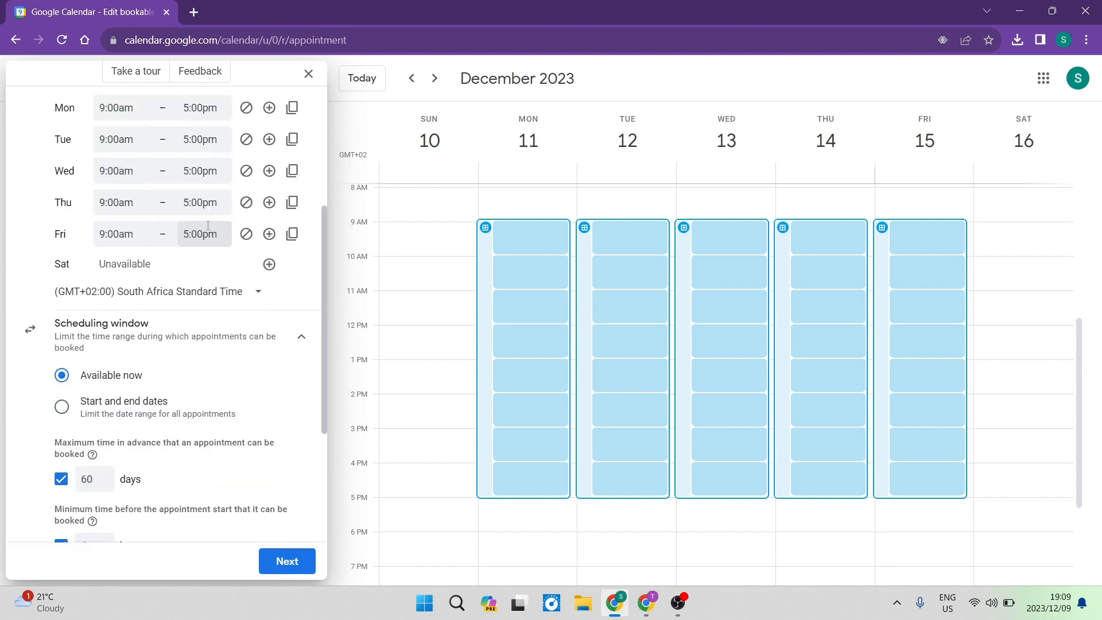
pyautogui.scroll(-3, 198, 299)
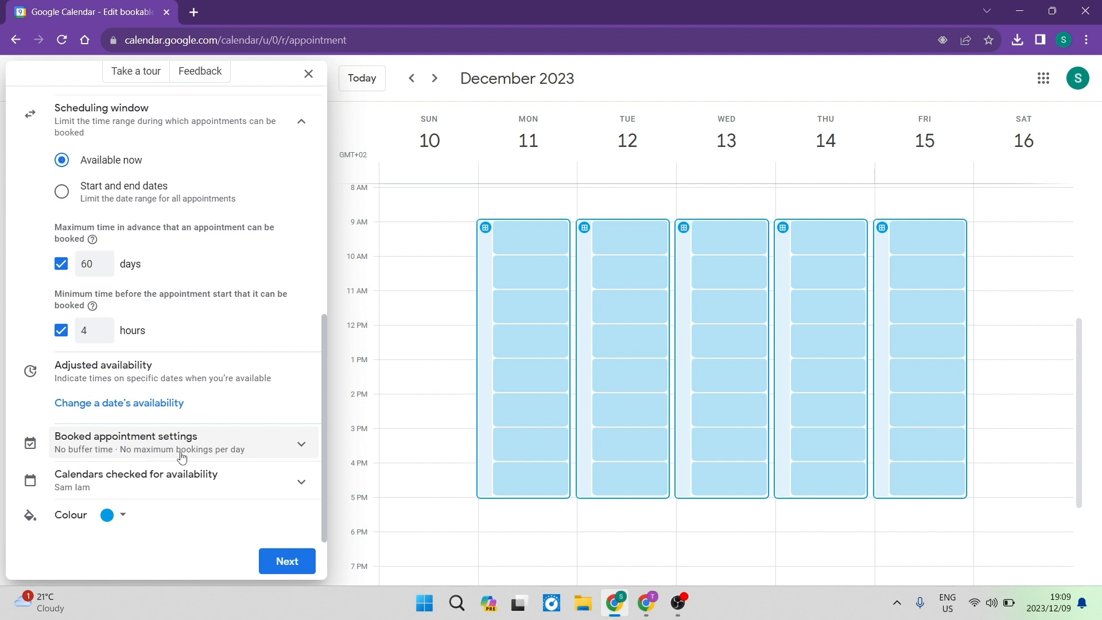
# Step: Examine the schedule's booked appointment settings, colour choices and booking page options, and close the schedule without saving
pyautogui.click(300, 446)
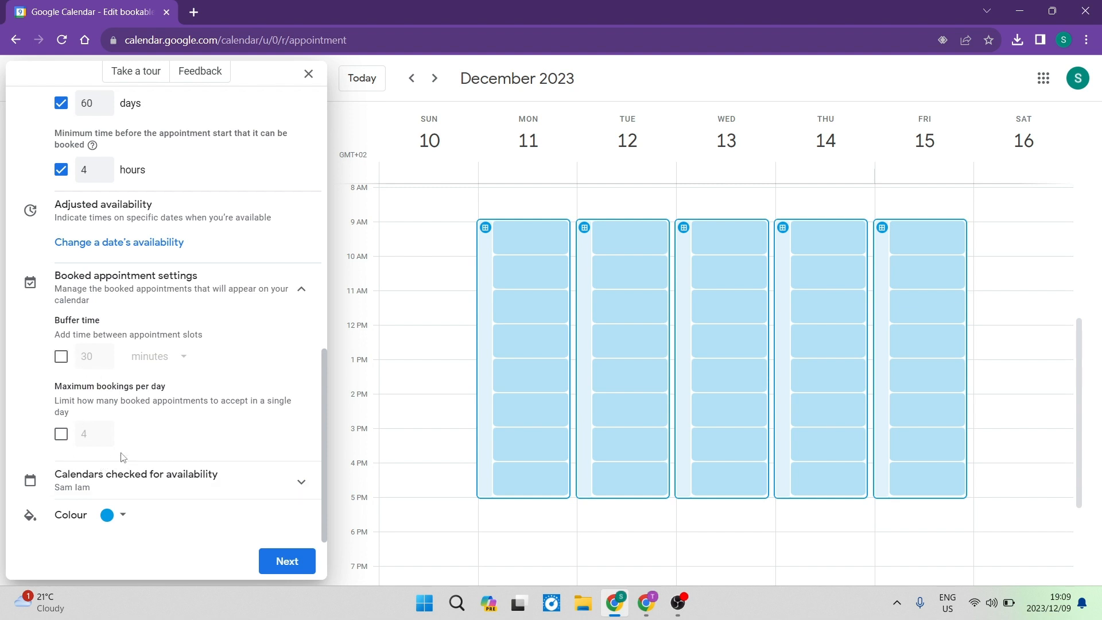
pyautogui.click(119, 516)
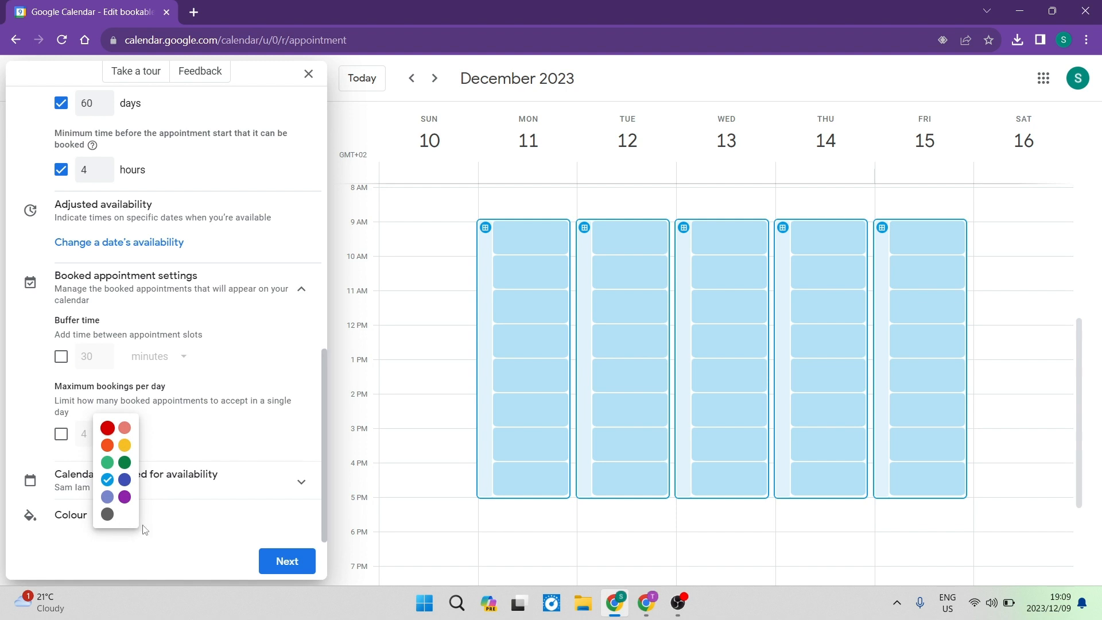
pyautogui.click(152, 547)
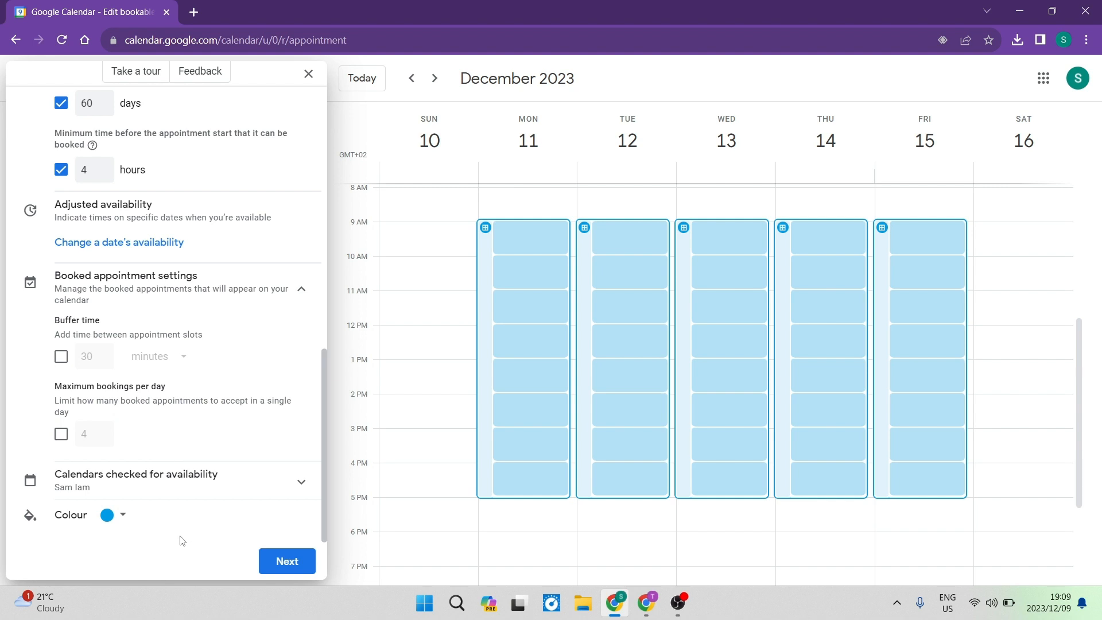
pyautogui.click(287, 571)
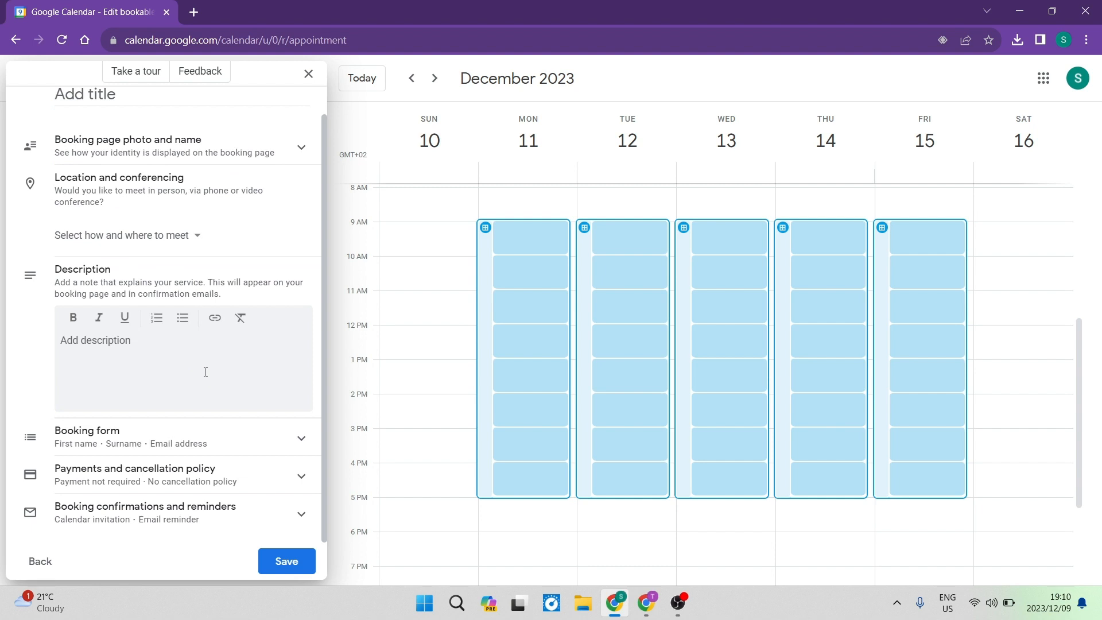
pyautogui.scroll(1, 206, 372)
pyautogui.scroll(-1, 221, 436)
pyautogui.click(309, 73)
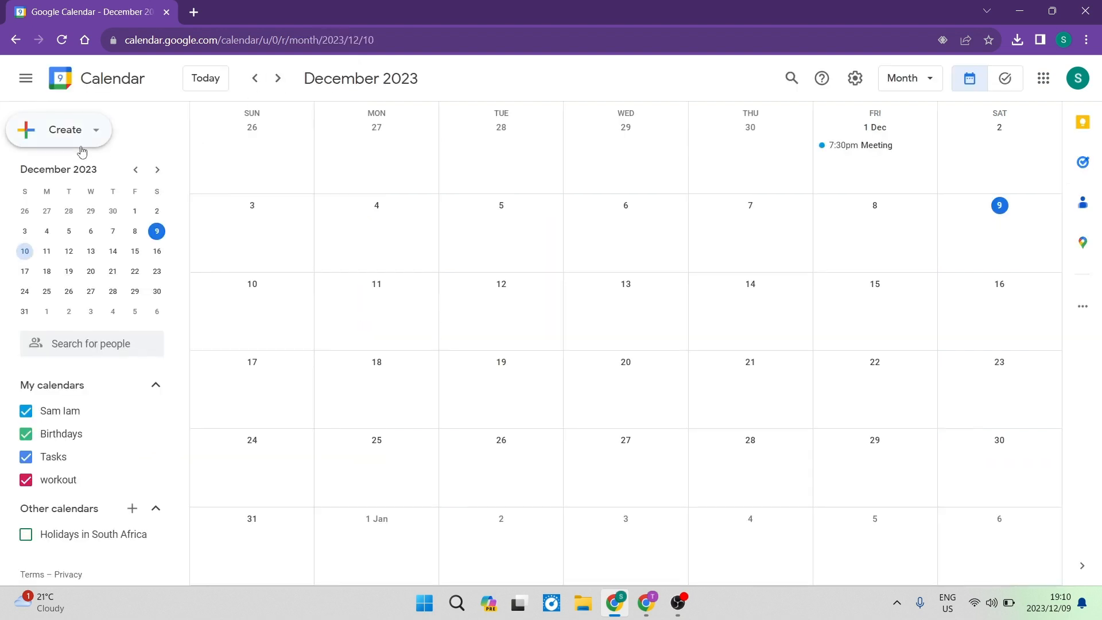
# Step: Move the Meeting event from Friday, 1 December to Friday, 8 December in the month view
pyautogui.click(80, 138)
pyautogui.click(78, 135)
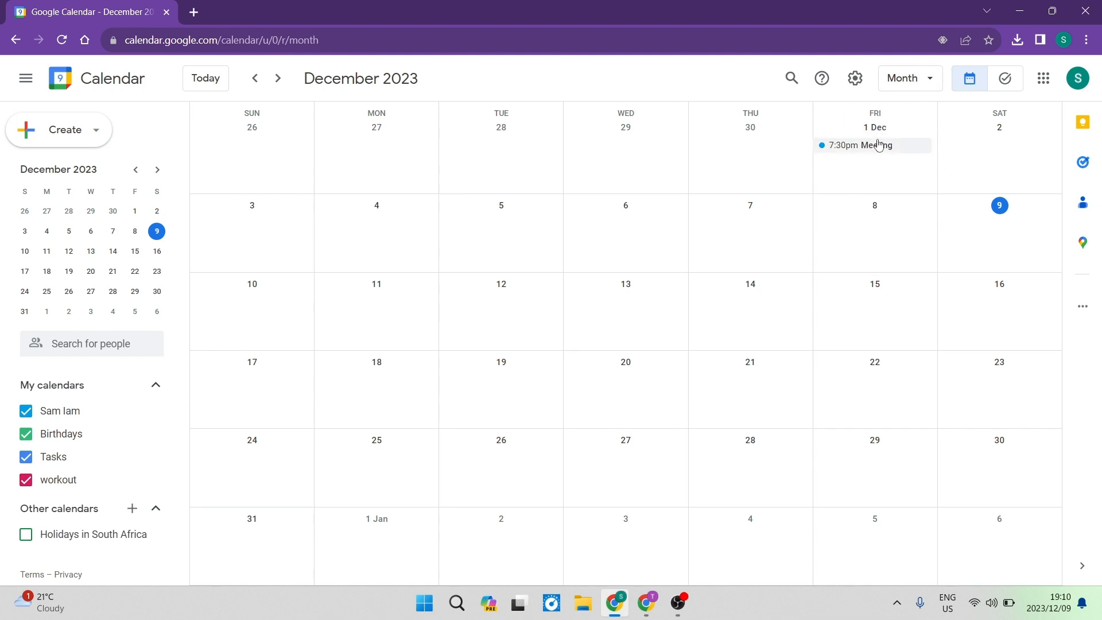
pyautogui.moveTo(876, 149); pyautogui.dragTo(870, 154)
pyautogui.moveTo(882, 167); pyautogui.dragTo(867, 239)
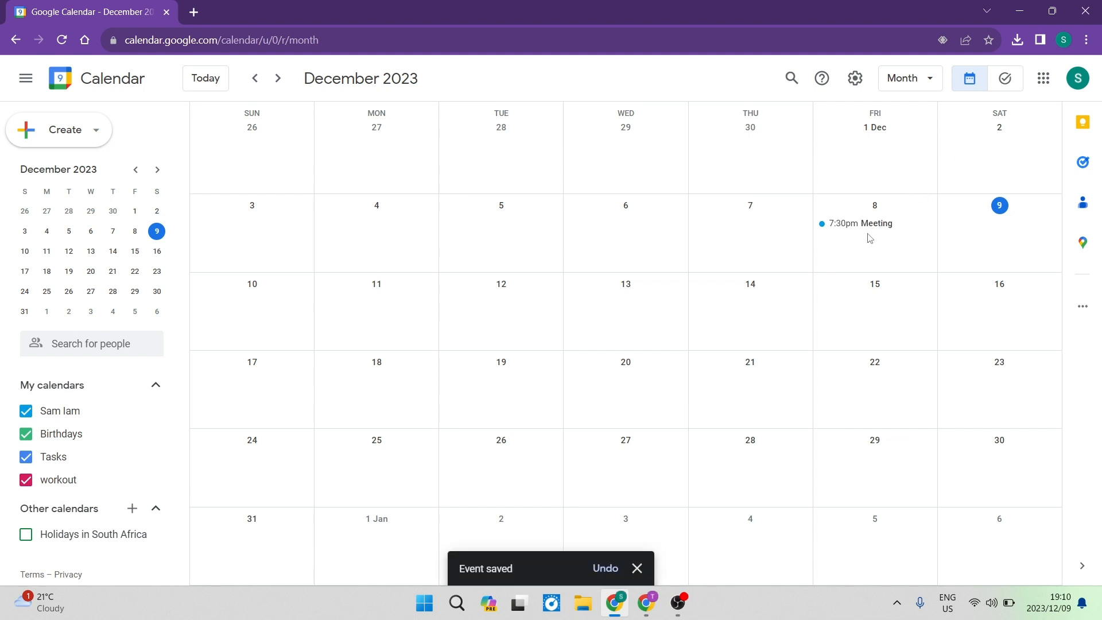
# Step: View the additional actions of the Meeting event on 8 December and open its full details for editing
pyautogui.click(877, 228)
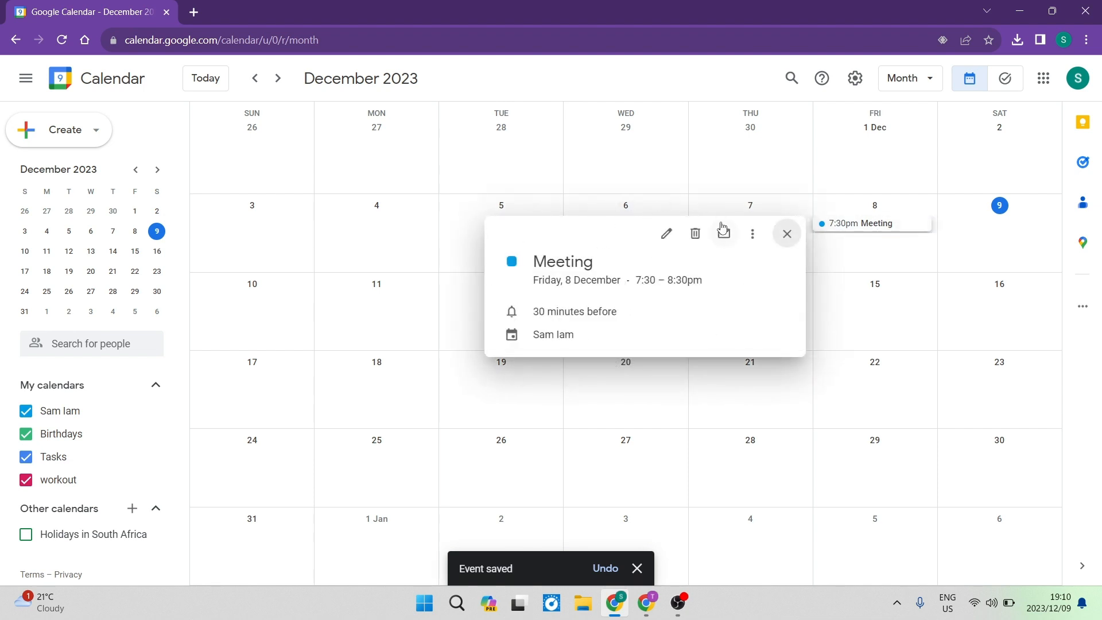
pyautogui.click(751, 241)
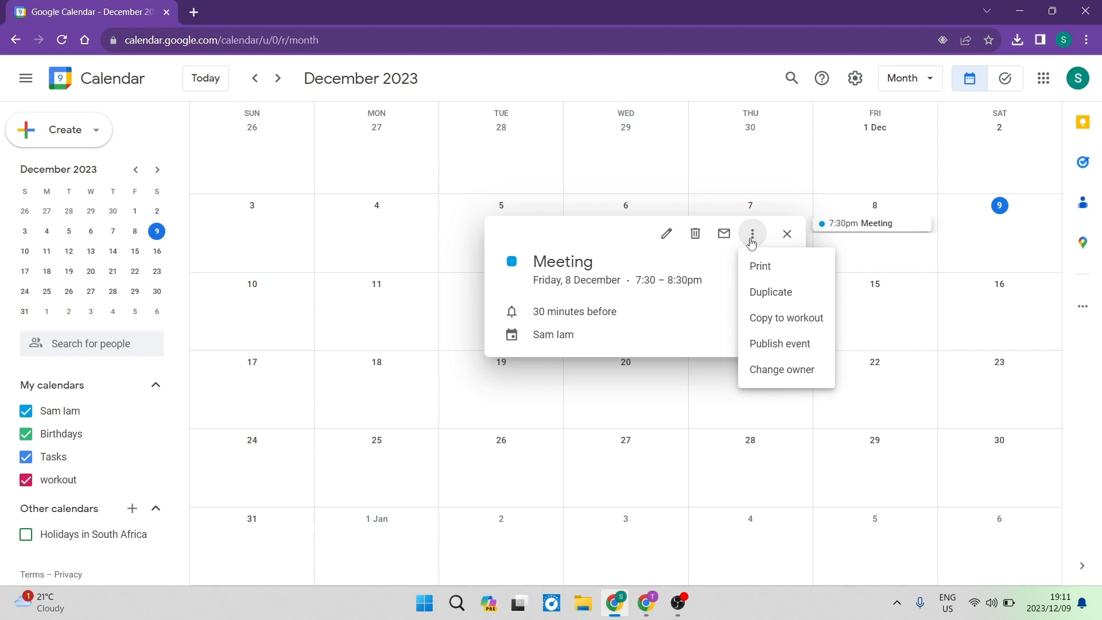
pyautogui.click(664, 243)
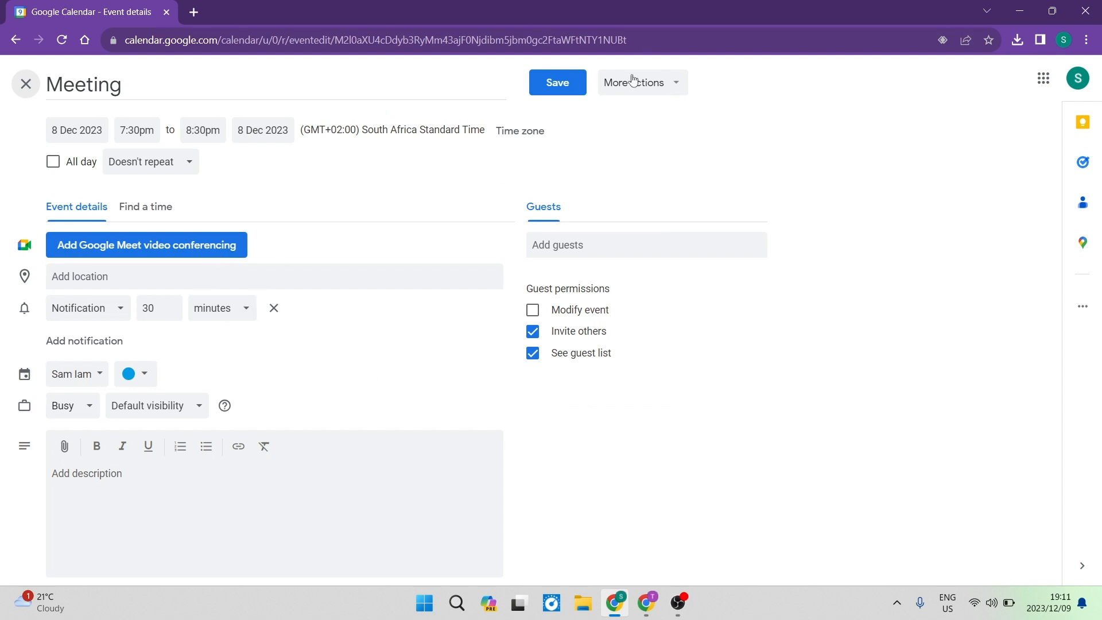
pyautogui.click(567, 95)
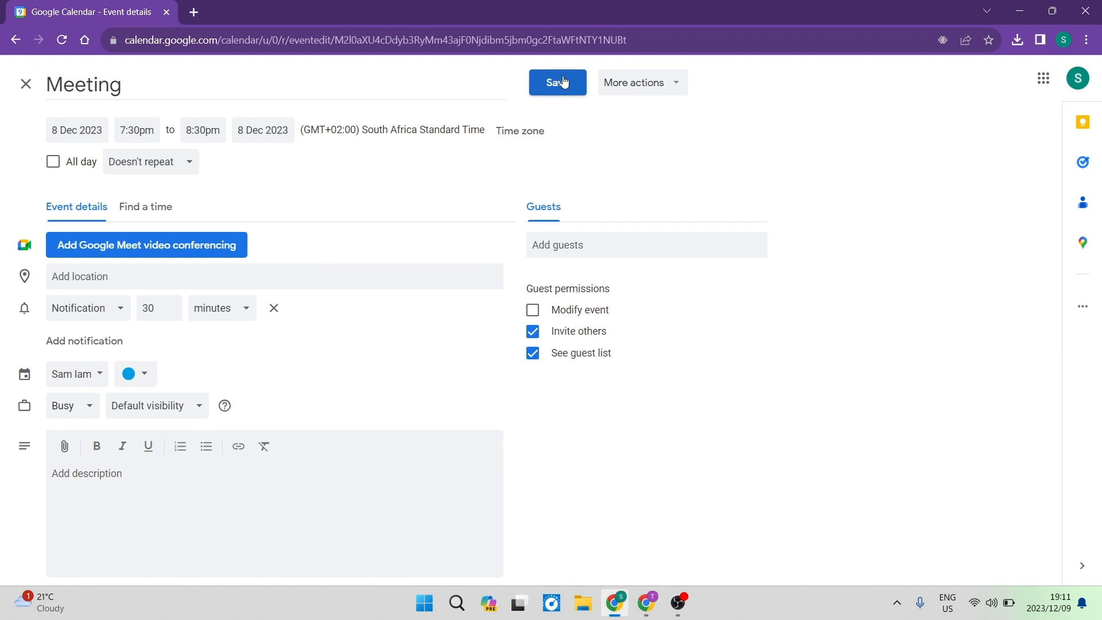